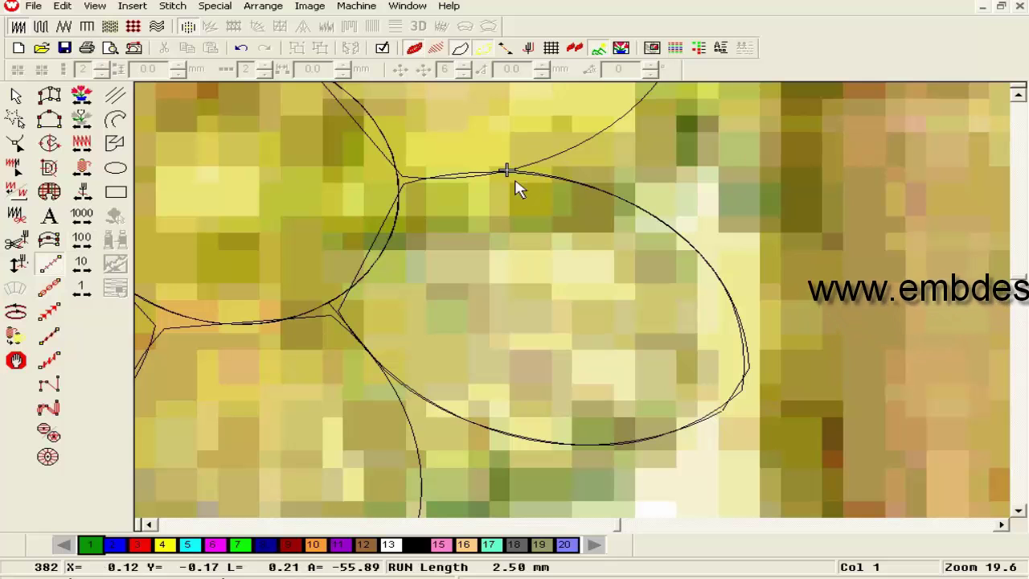
- Digitize a run line along the seam between the two right-hand petals to the flower centre and change its stitch type to Triple Run
click(400, 180)
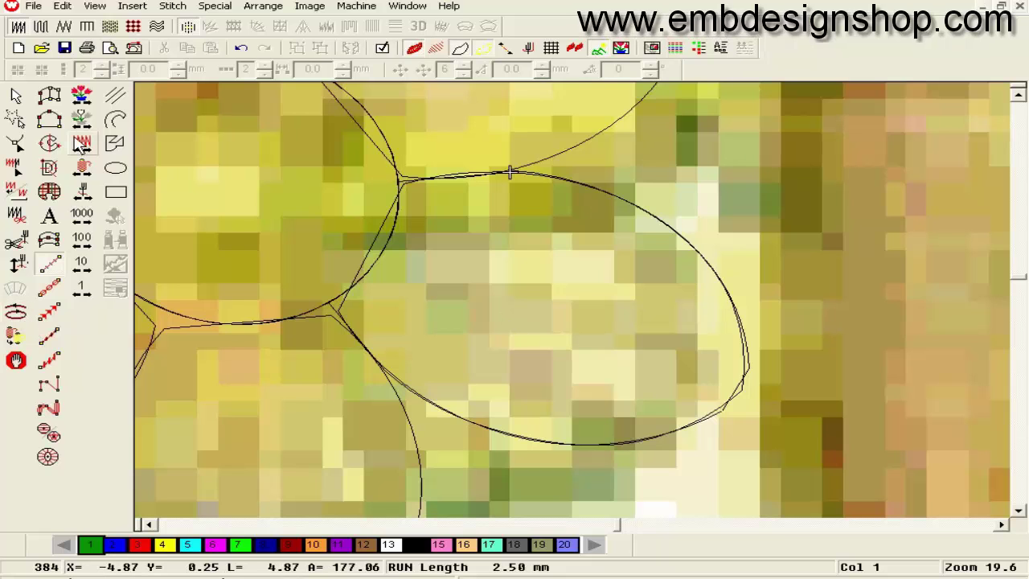
click(16, 103)
right_click(363, 204)
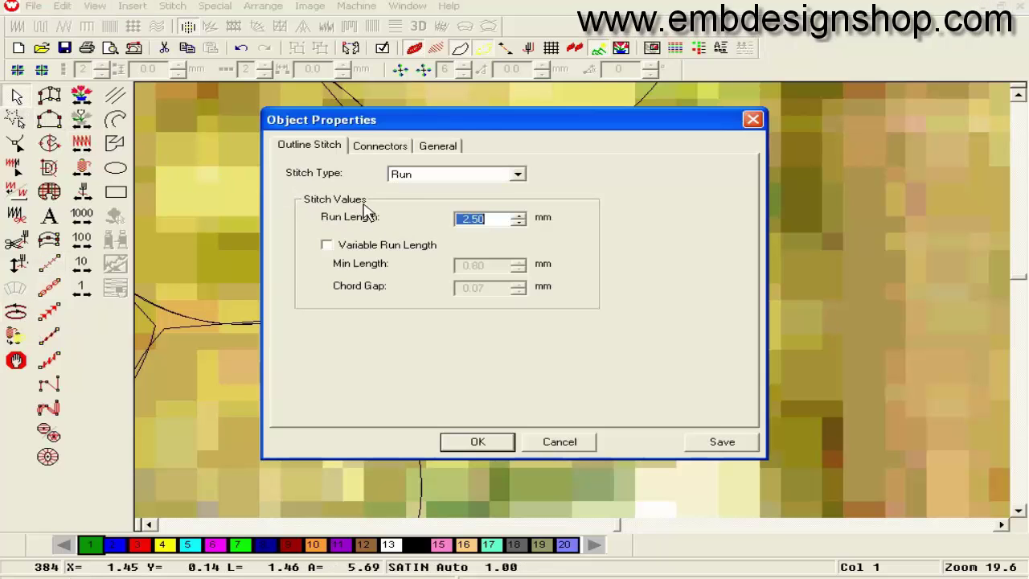
click(455, 181)
click(455, 203)
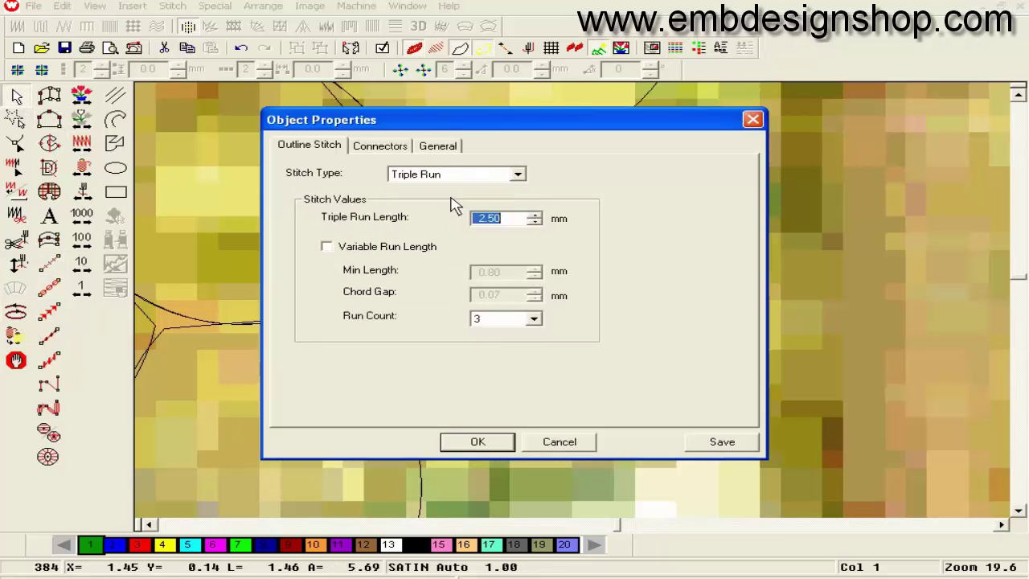
click(478, 443)
click(540, 360)
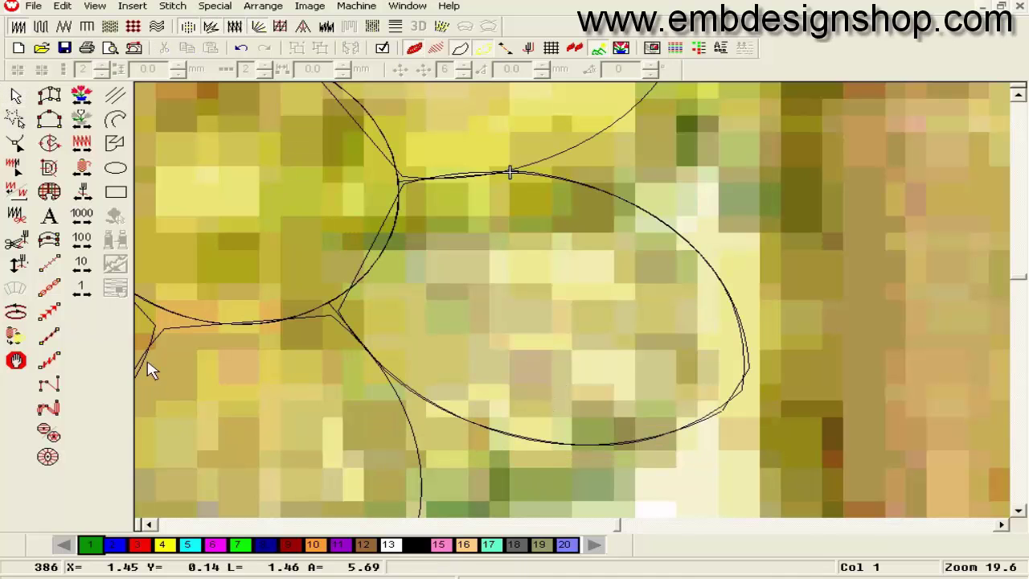
- Trace the outer edge of the upper-right petal with a Triple Run line ending where it meets the top petal
click(44, 258)
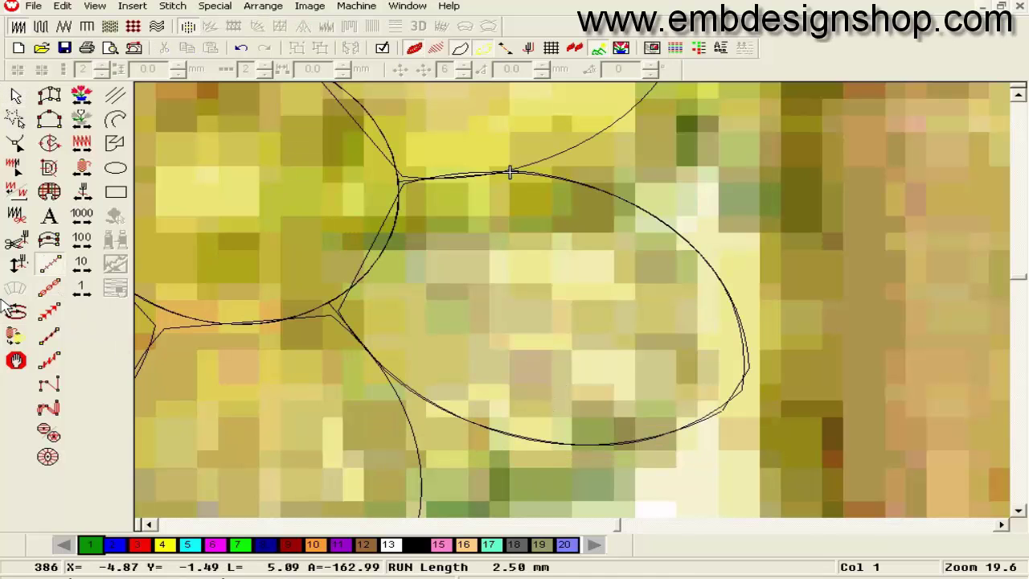
click(49, 289)
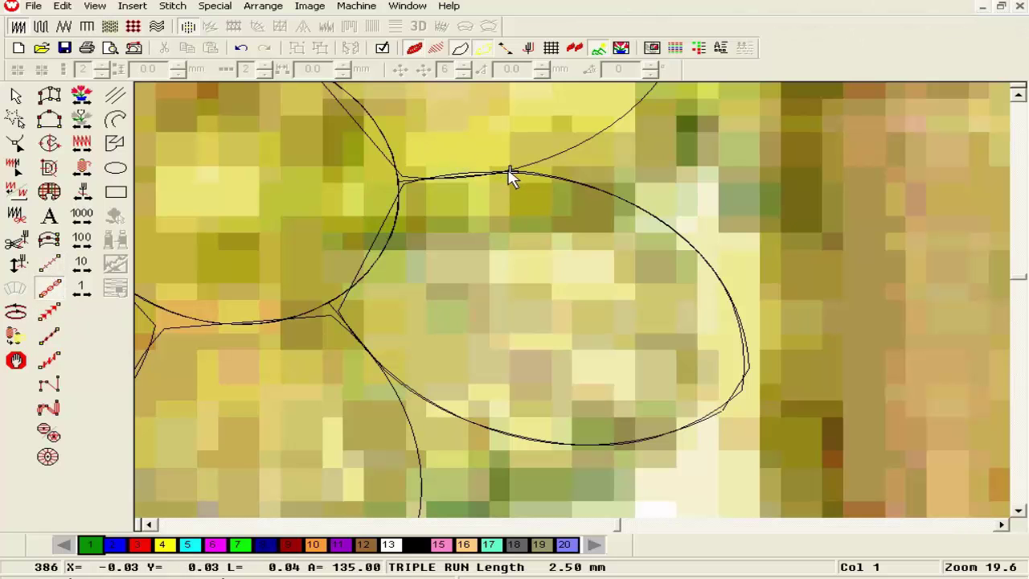
click(632, 111)
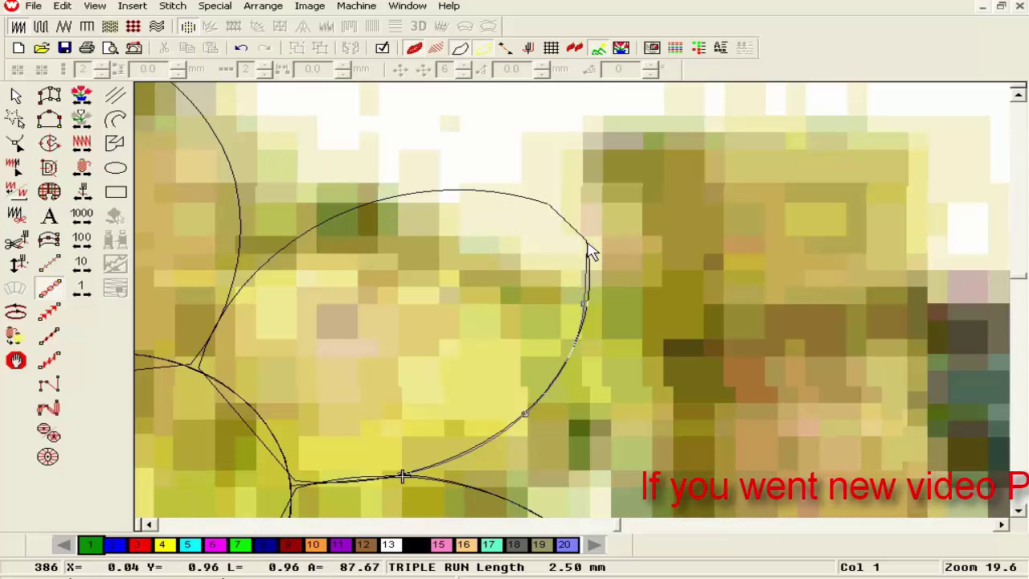
click(552, 209)
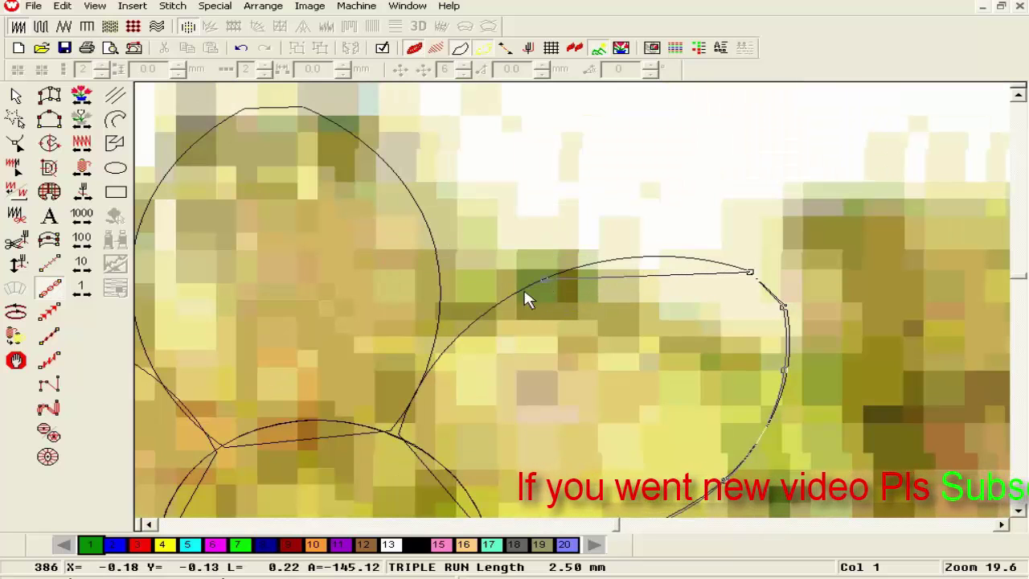
click(424, 378)
key(Return)
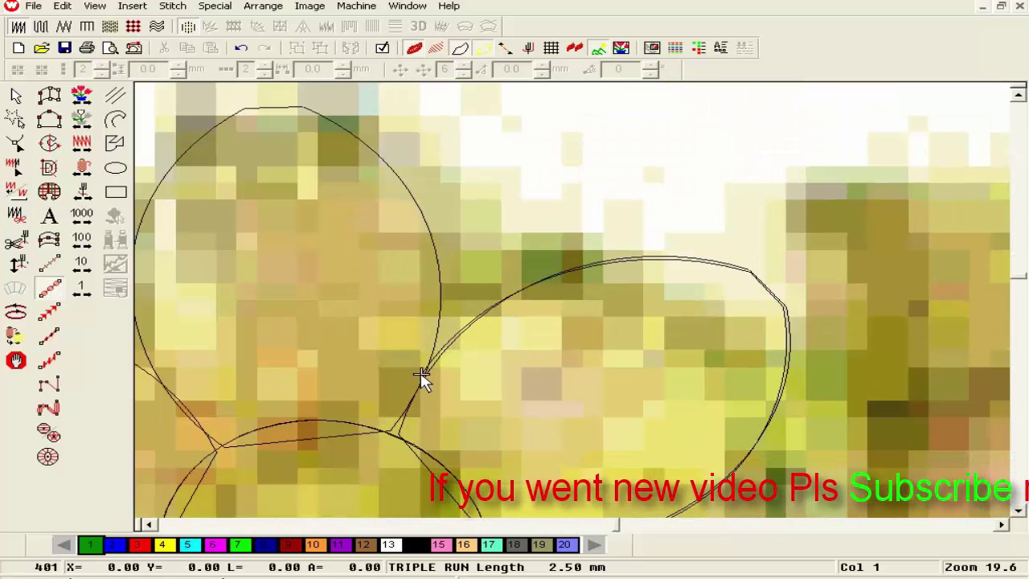
- Add a run line in the notch between the upper-right and top petals and change its stitch type to Triple Run
click(50, 266)
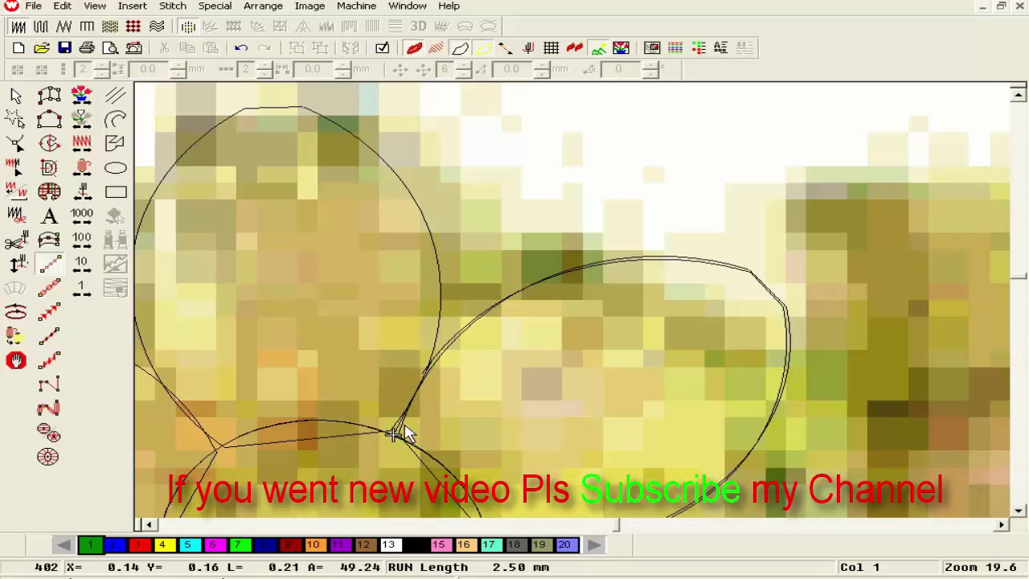
click(438, 48)
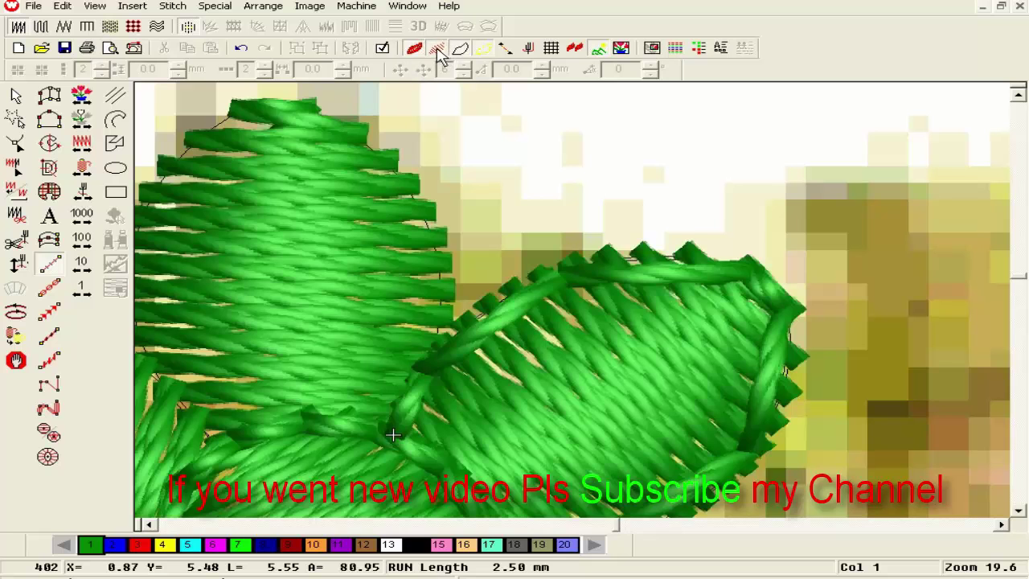
click(438, 49)
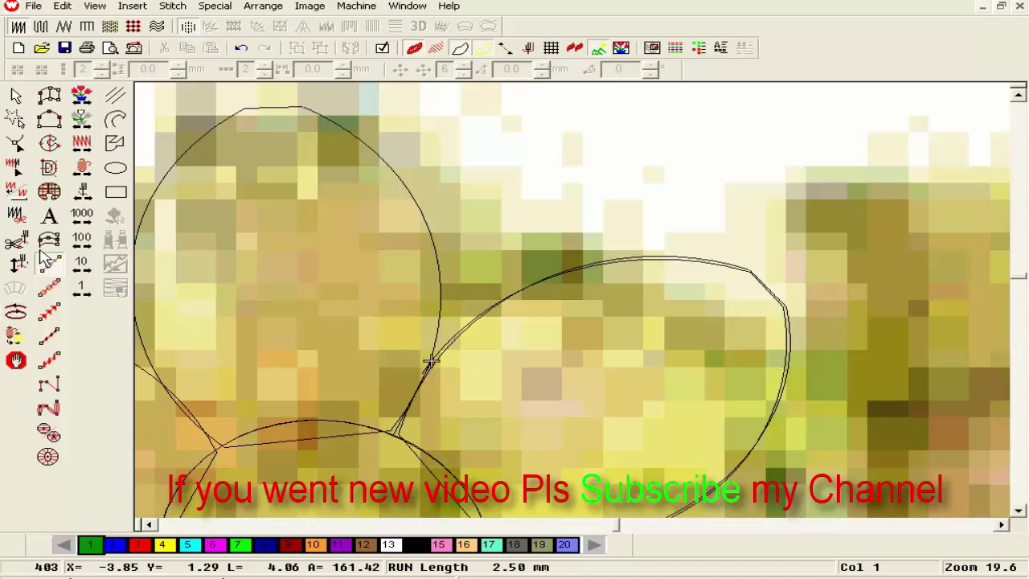
click(21, 99)
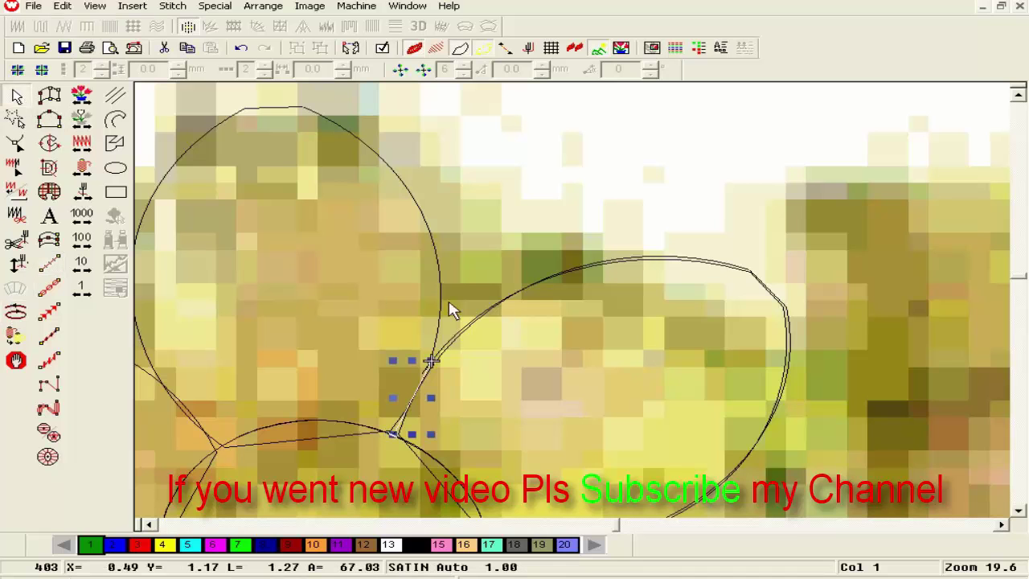
right_click(403, 251)
click(489, 176)
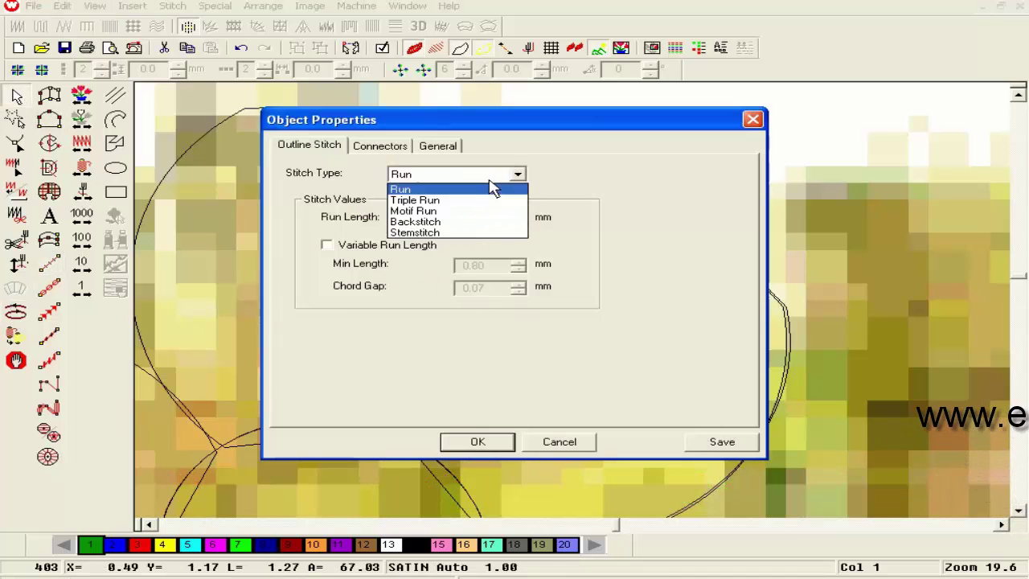
click(482, 201)
key(Return)
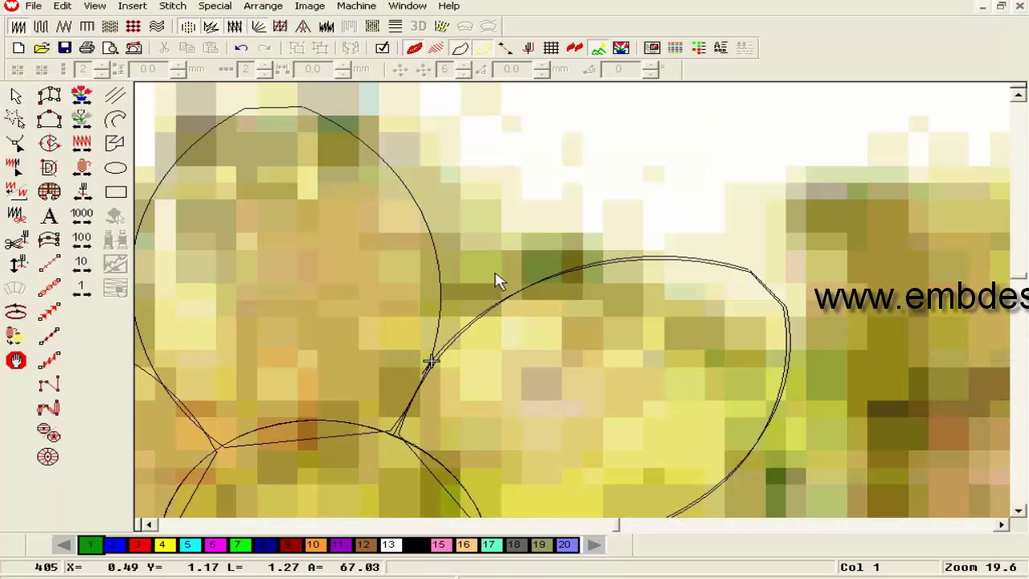
- Trace the top petal's outer edge with a Triple Run line from the upper-right petal junction around to the left petal
click(49, 288)
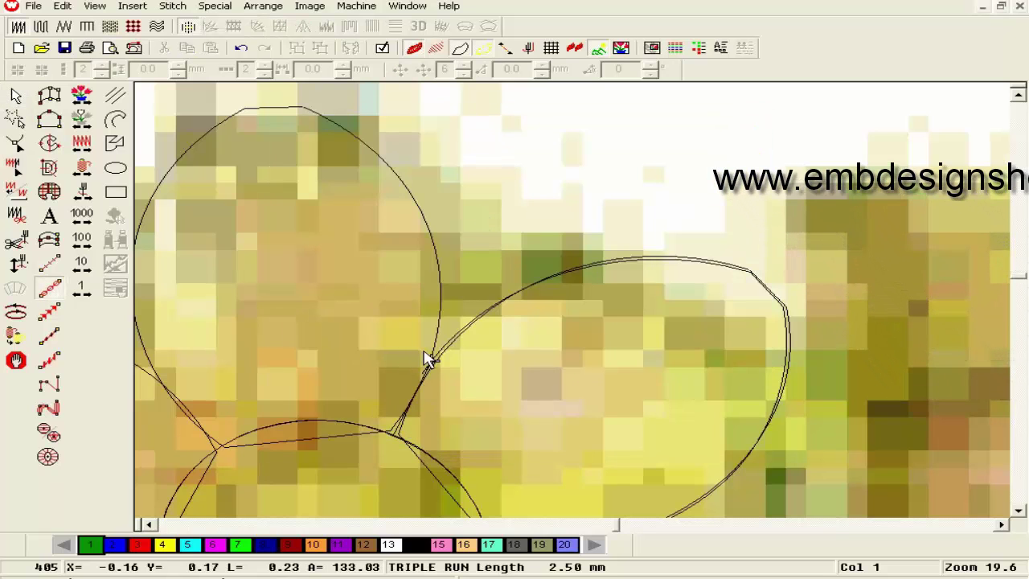
click(432, 363)
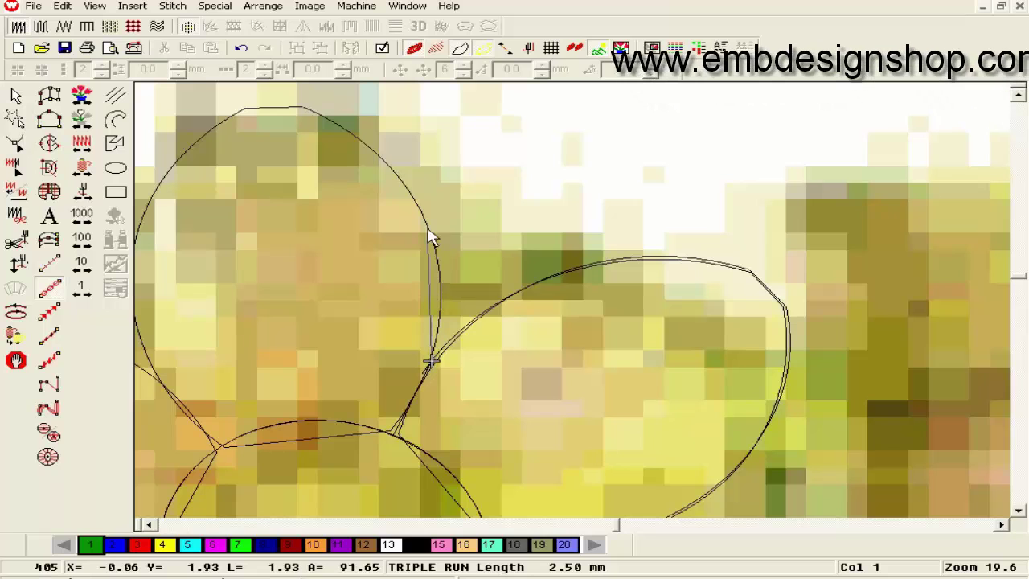
key(c)
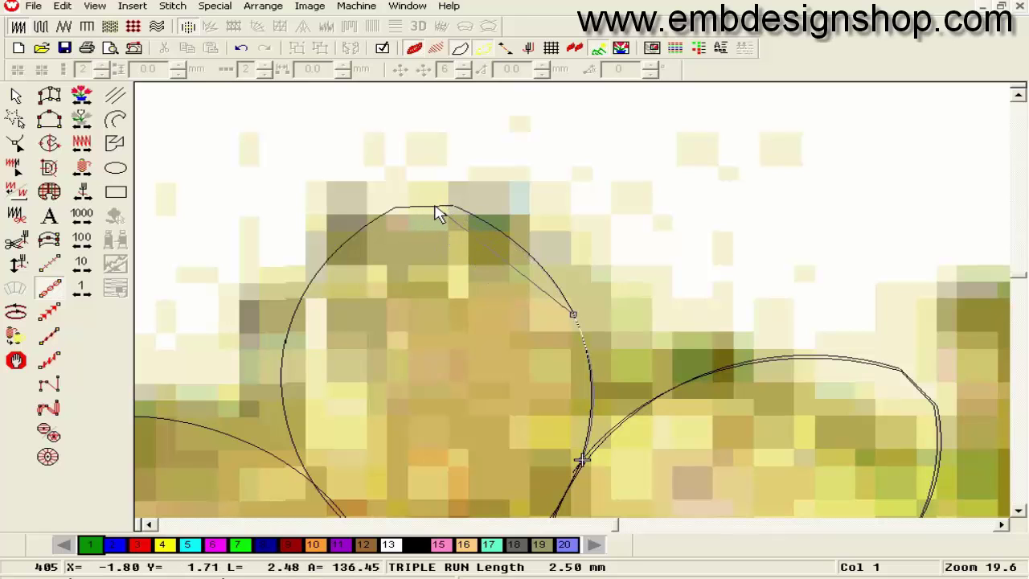
click(381, 216)
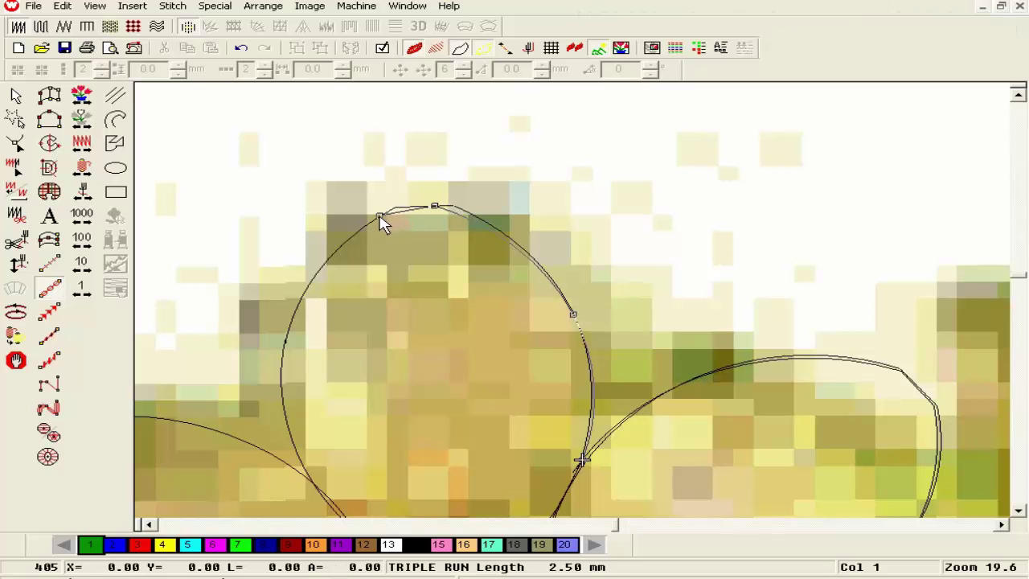
click(287, 341)
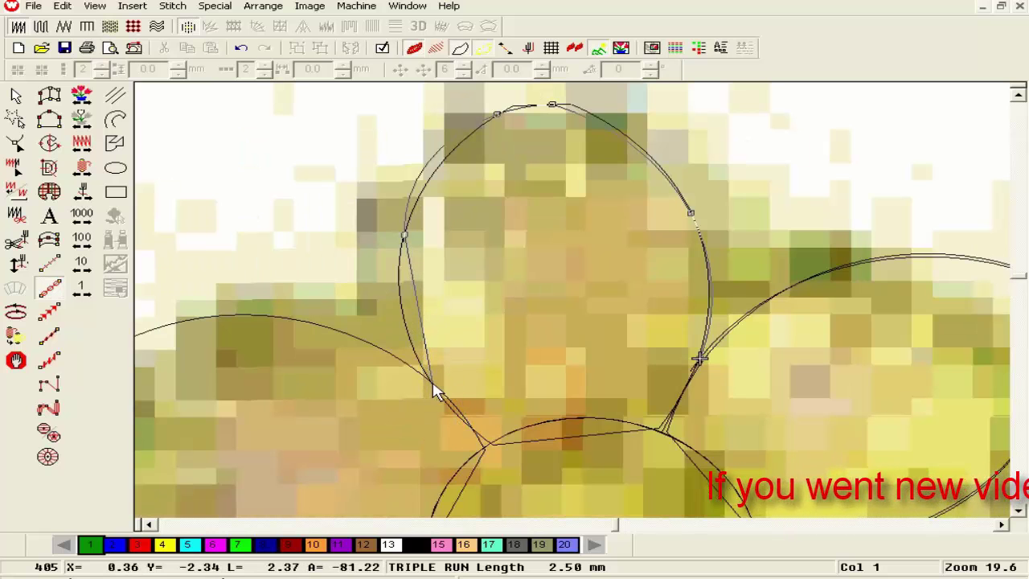
click(435, 391)
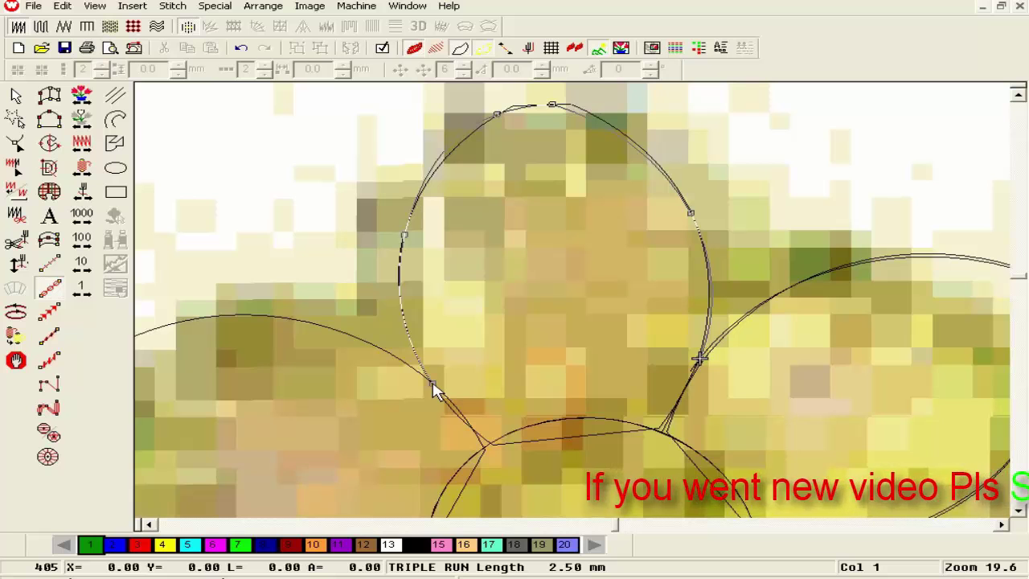
key(Return)
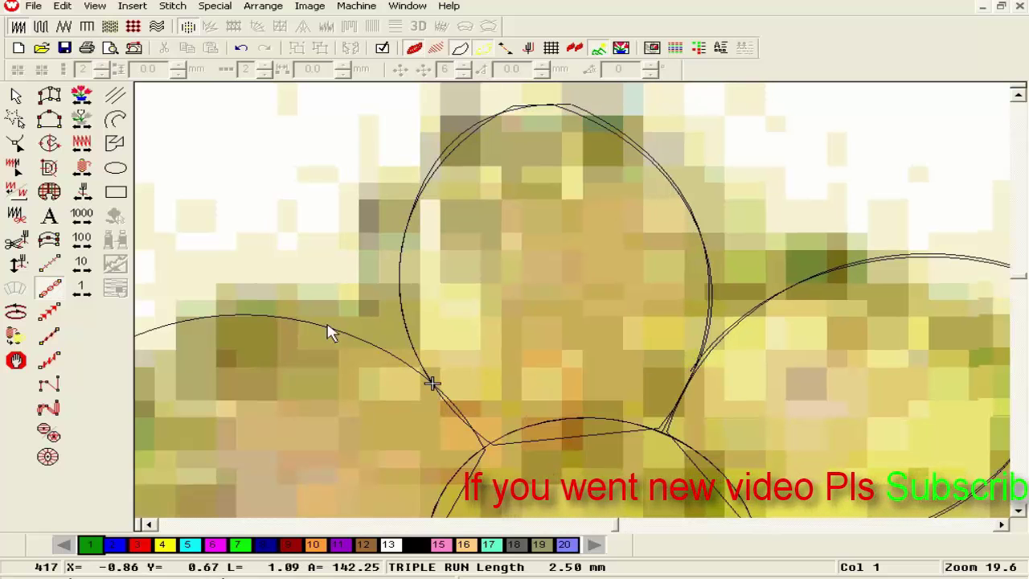
- Reshape the top petal's outline by adding a node on its upper-left curve and moving the apex node onto the petal edge
click(14, 144)
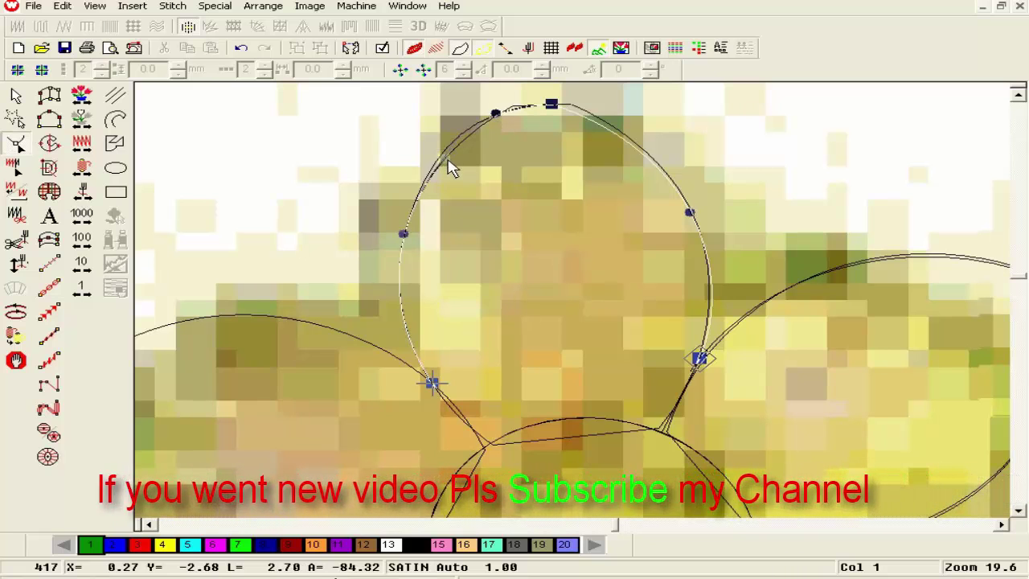
key(Escape)
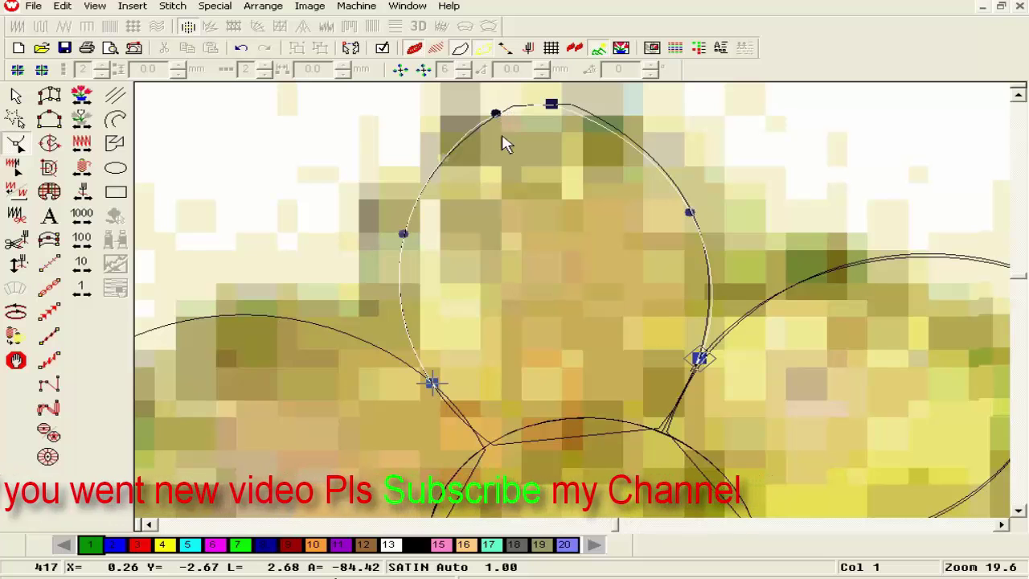
drag(550, 105, 570, 201)
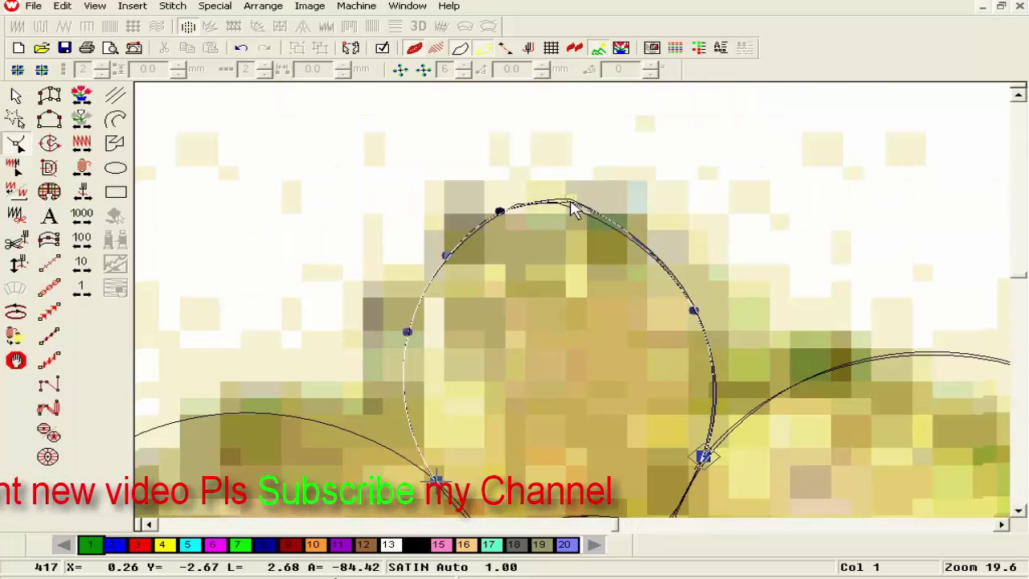
key(Return)
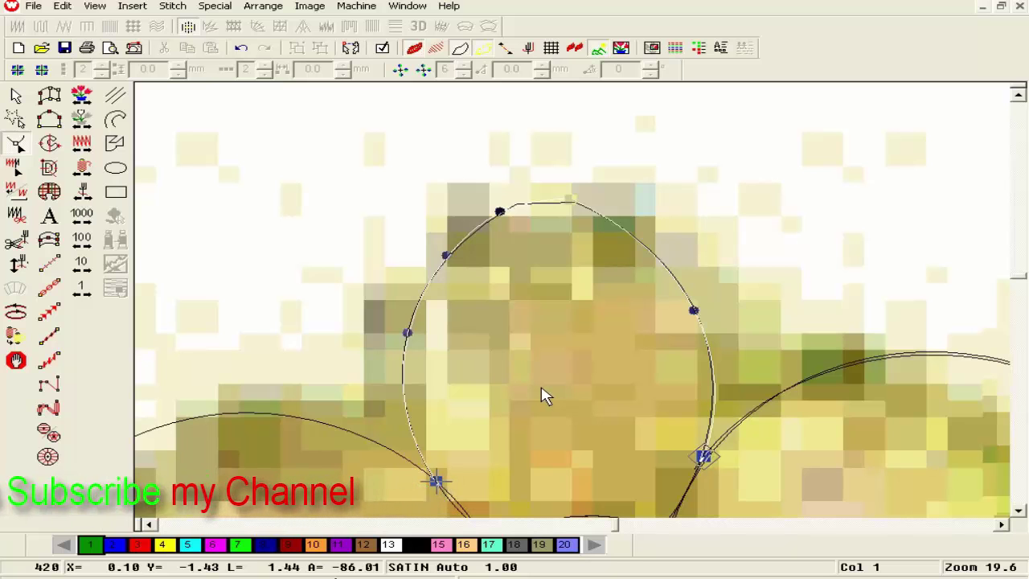
key(Escape)
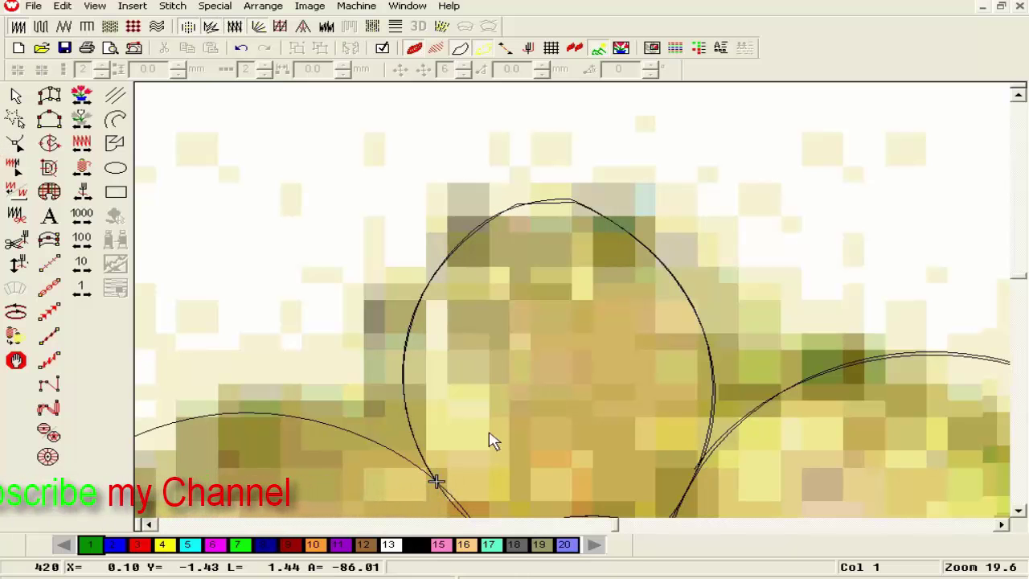
- Add a run line in the notch between the top and upper-left petals and change its stitch type to Triple Run
click(49, 264)
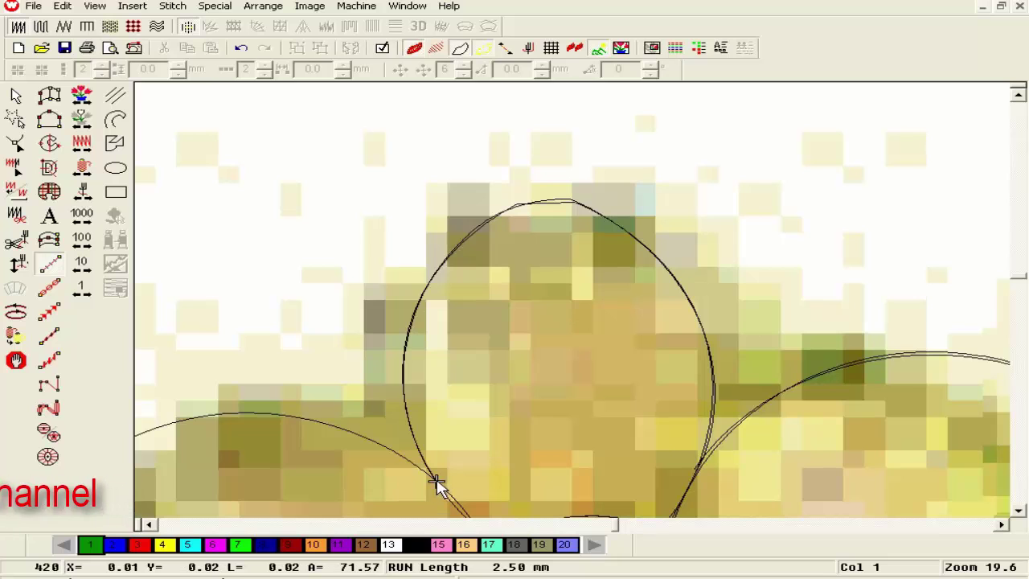
scroll(438, 472, down, 1)
scroll(438, 476, down, 2)
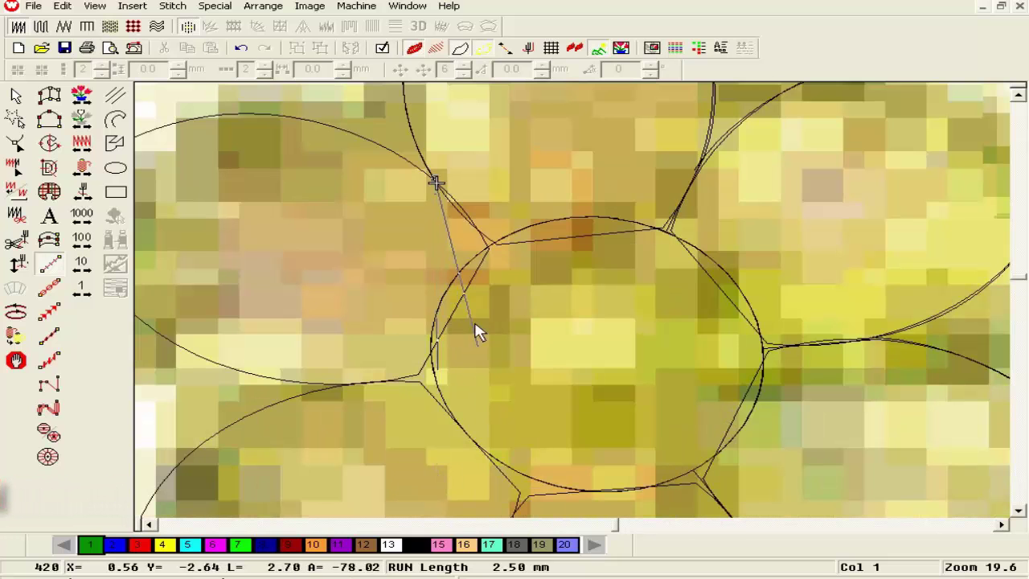
click(489, 242)
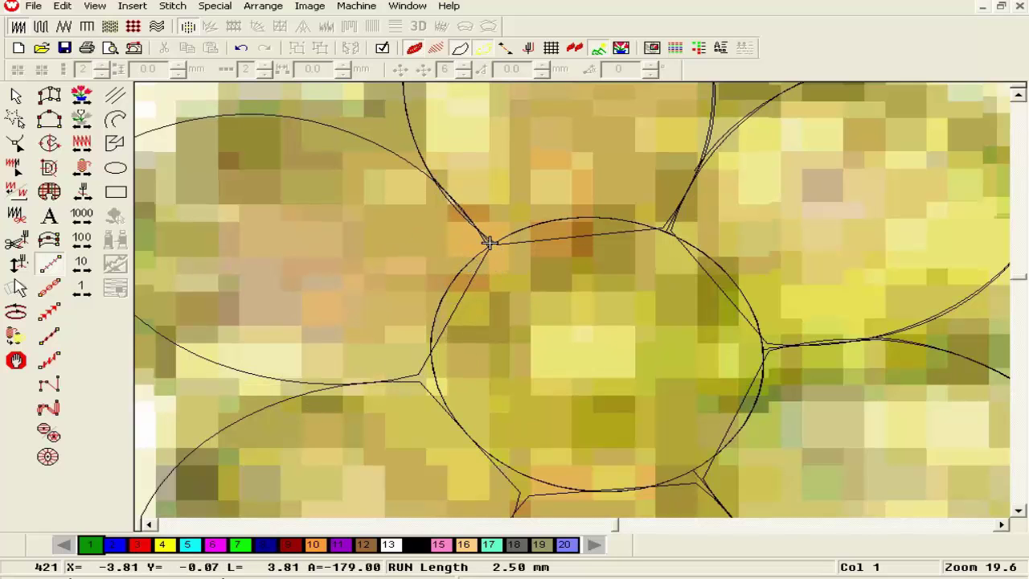
click(17, 96)
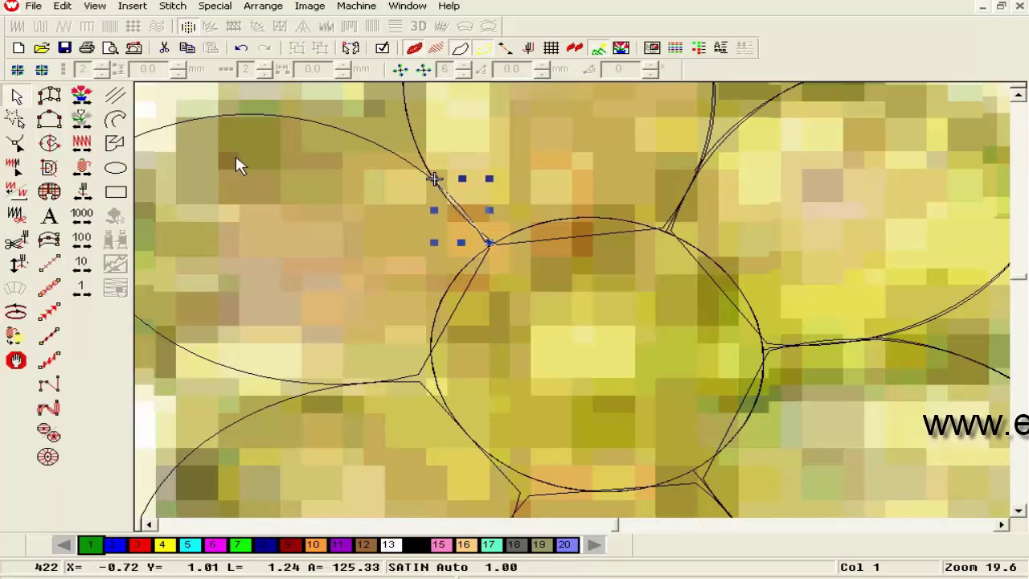
right_click(237, 160)
click(463, 184)
click(459, 200)
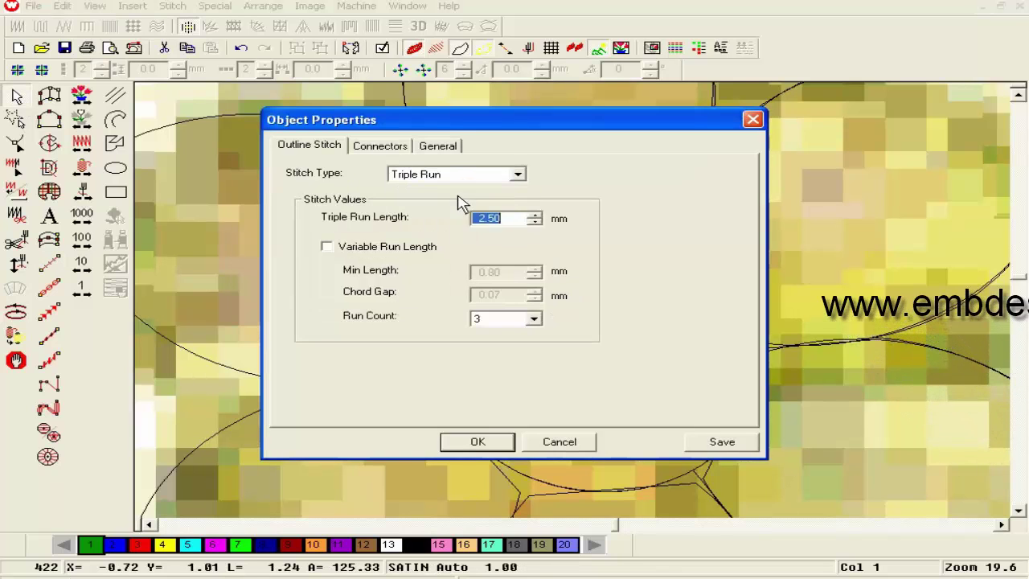
key(Return)
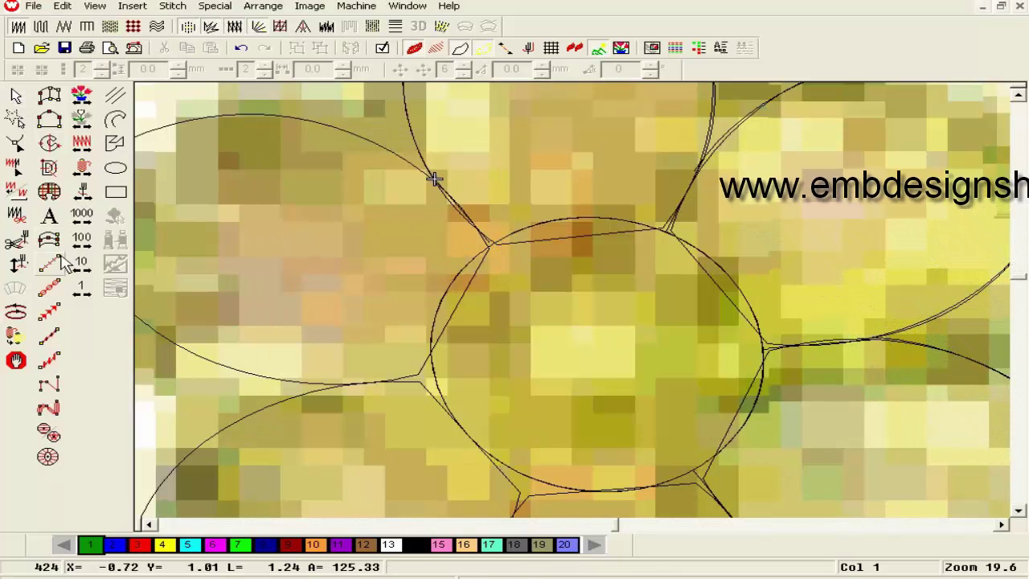
- Trace the upper-left petal's outer edge with a Triple Run line from the top petal notch around to the lower-left petal
click(49, 288)
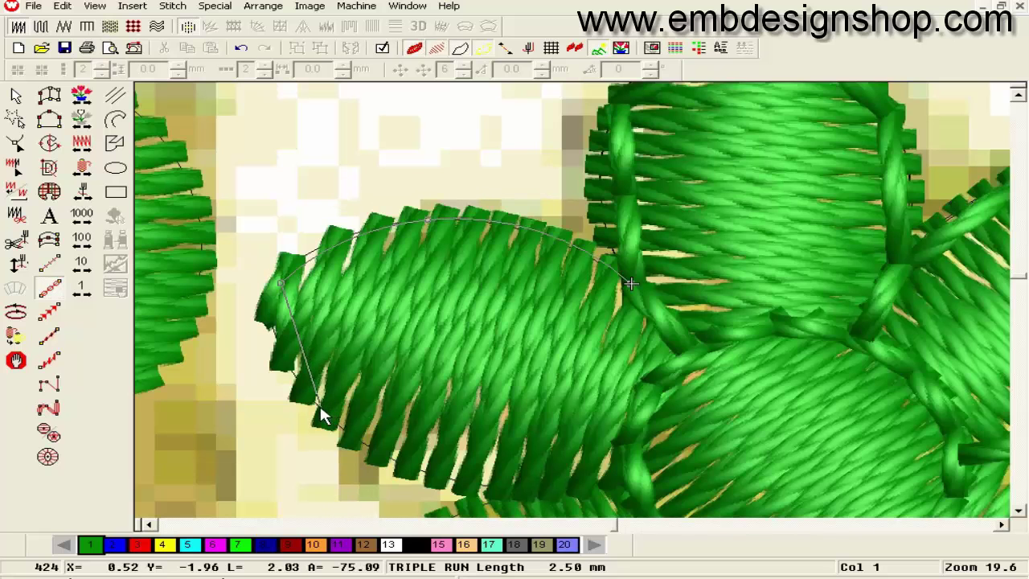
scroll(670, 386, up, 3)
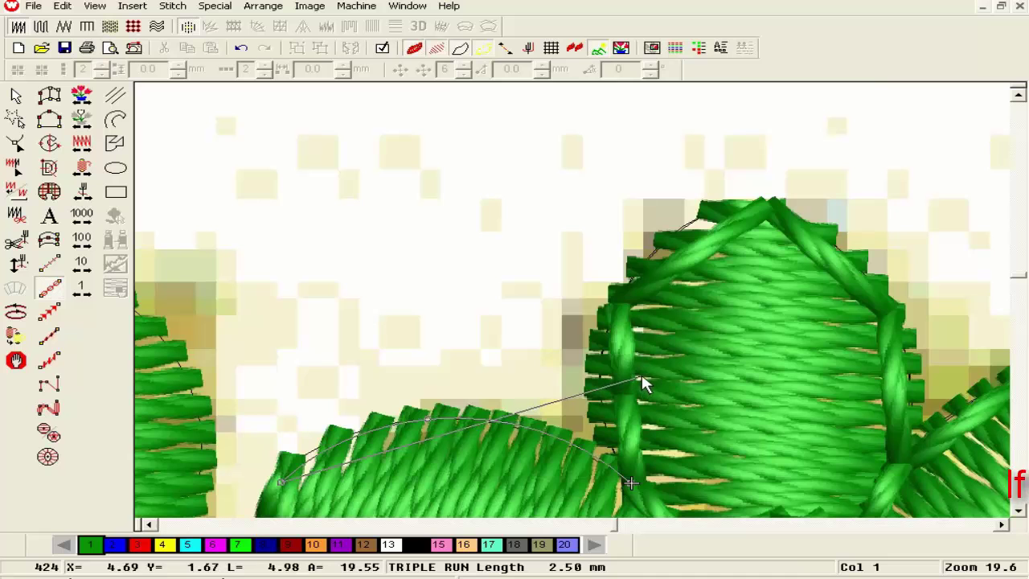
scroll(474, 400, down, 3)
scroll(475, 401, left, 2)
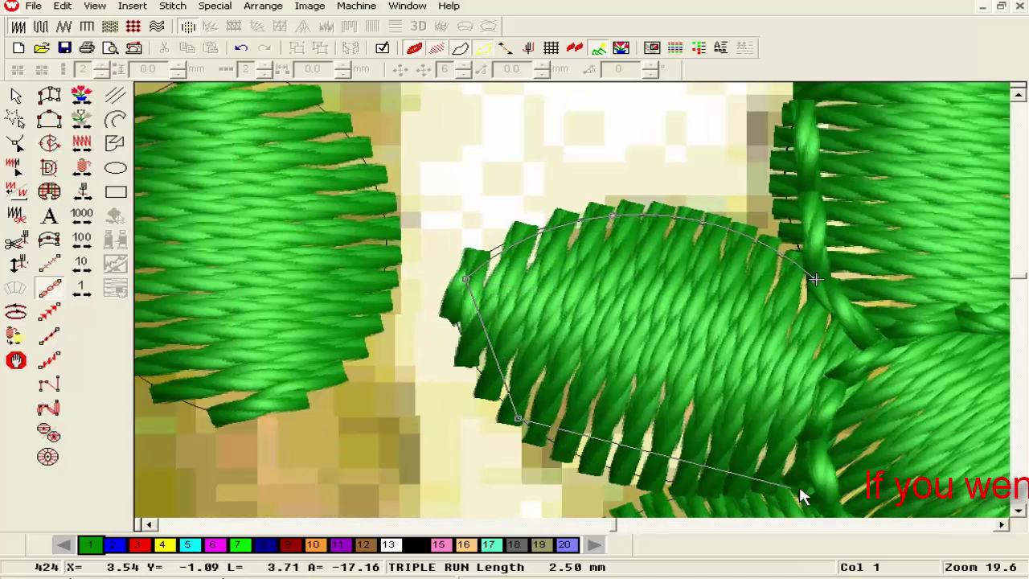
scroll(802, 469, down, 2)
scroll(802, 469, right, 2)
click(626, 385)
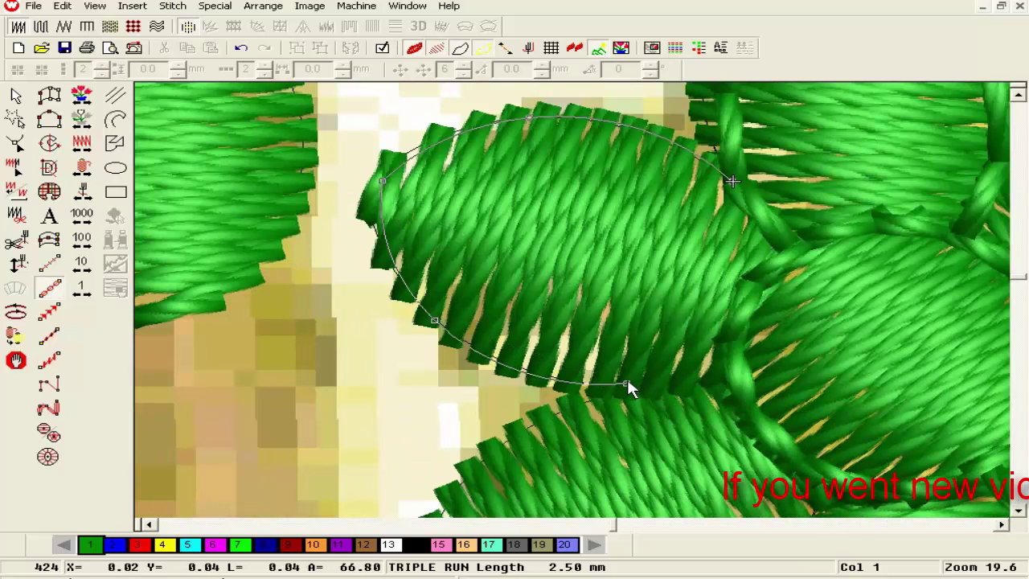
scroll(184, 276, up, 4)
scroll(185, 276, left, 3)
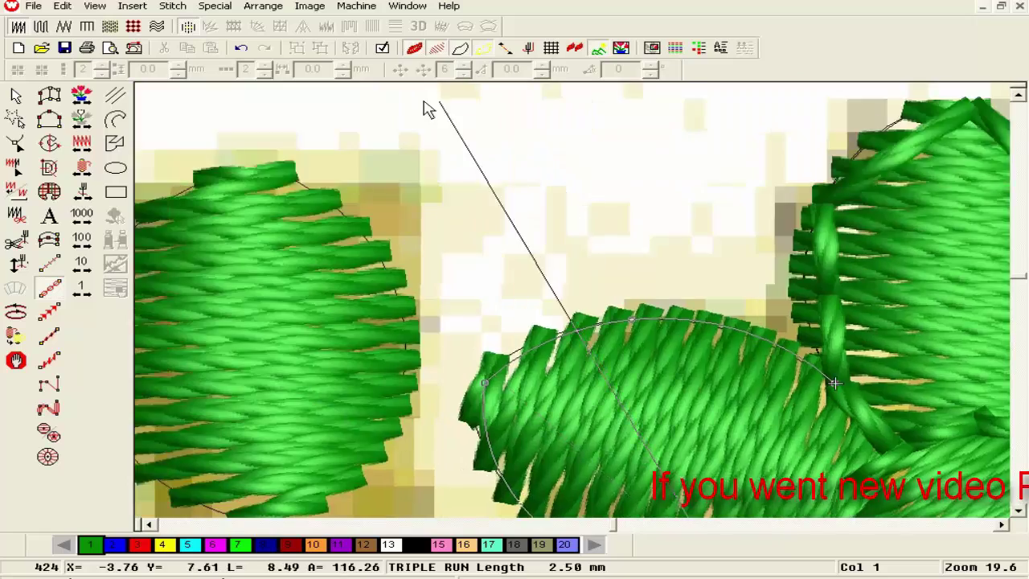
scroll(793, 374, down, 10)
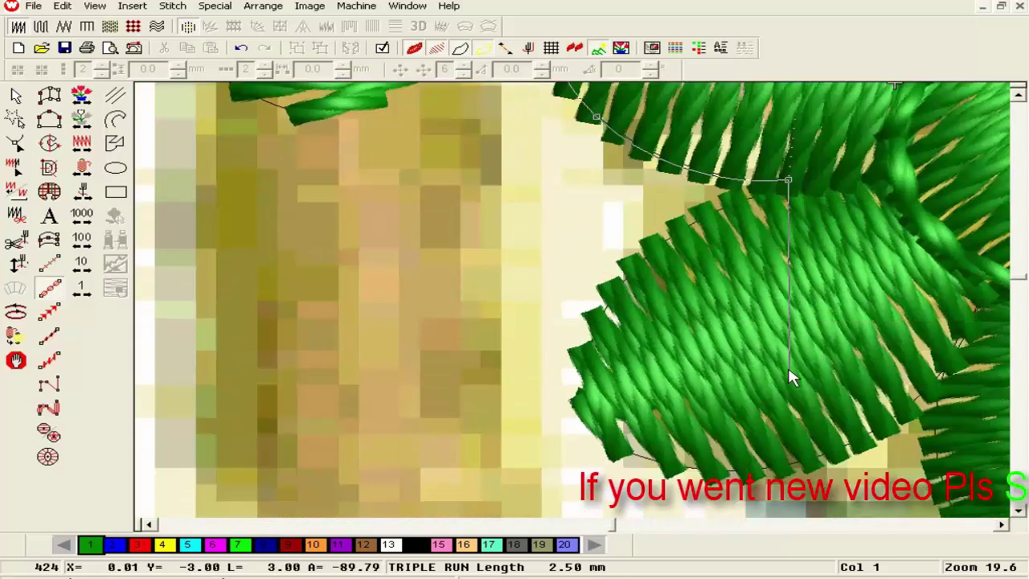
scroll(765, 337, up, 5)
click(764, 328)
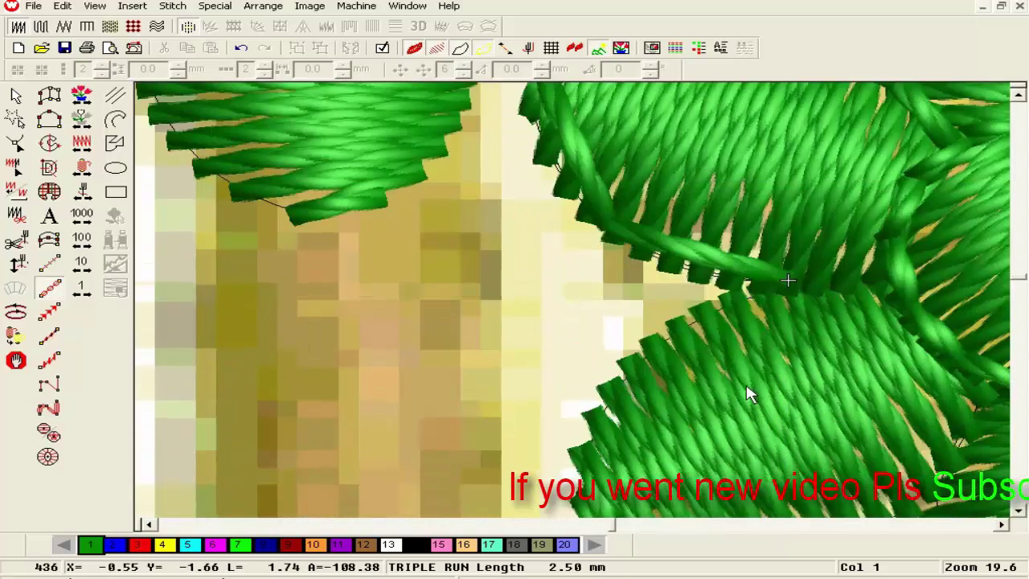
- Switch off the realistic stitch rendering and draw a run line into the notch between the upper-left and lower-left petals
click(434, 48)
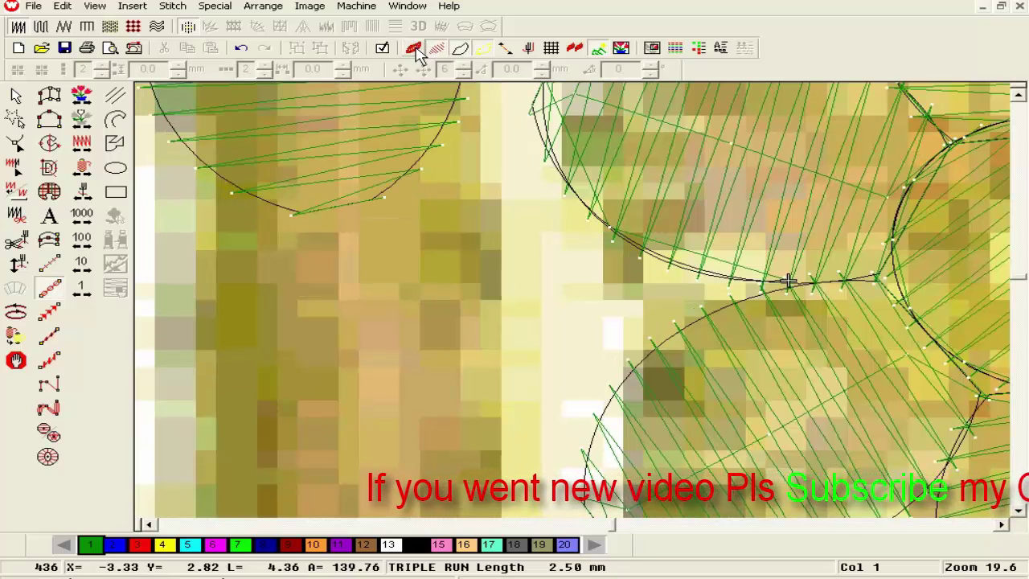
click(52, 261)
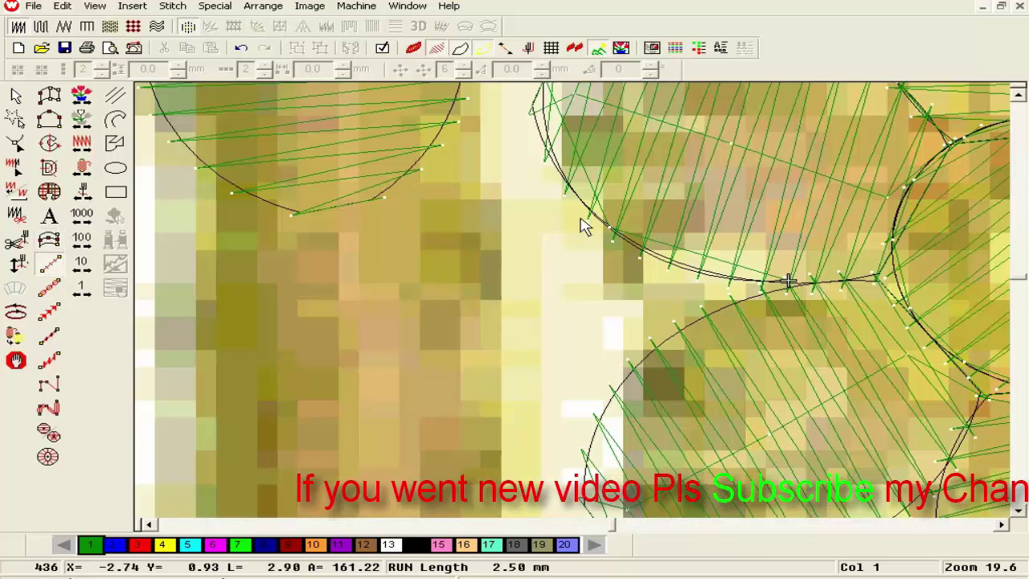
click(895, 279)
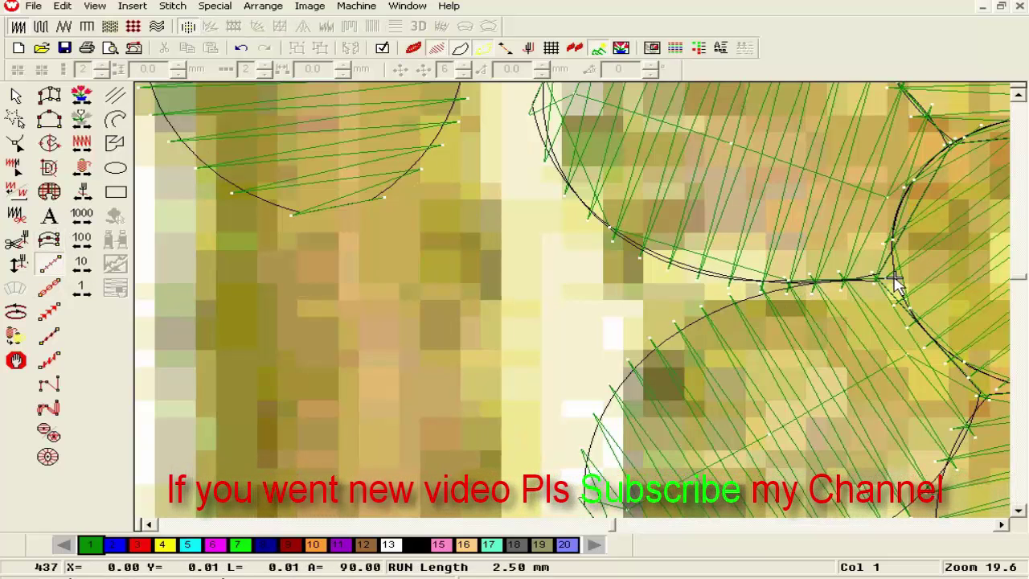
- Change the stitch type of the run line between the upper-left and lower-left petals to Triple Run
click(16, 96)
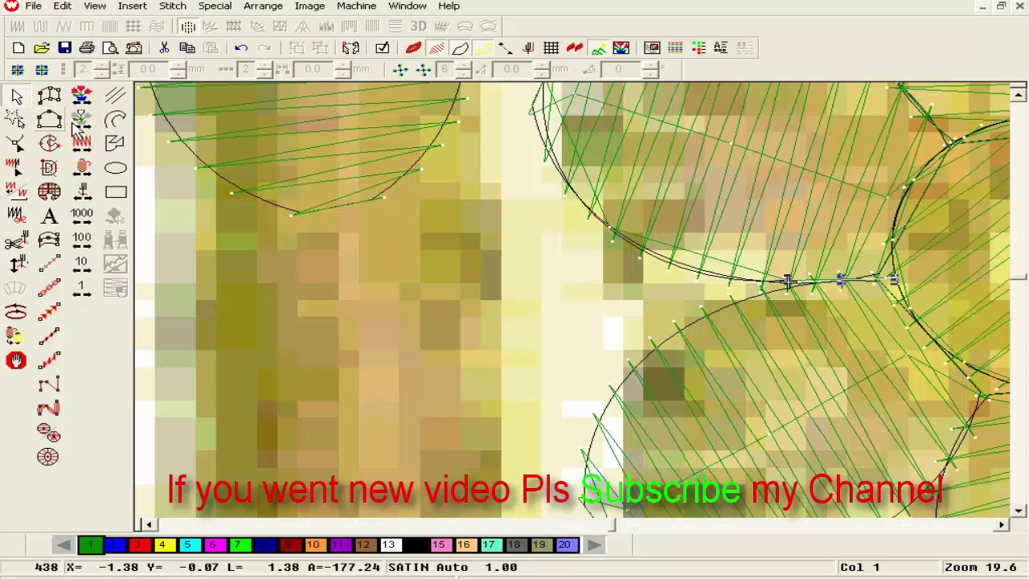
double_click(376, 187)
click(457, 179)
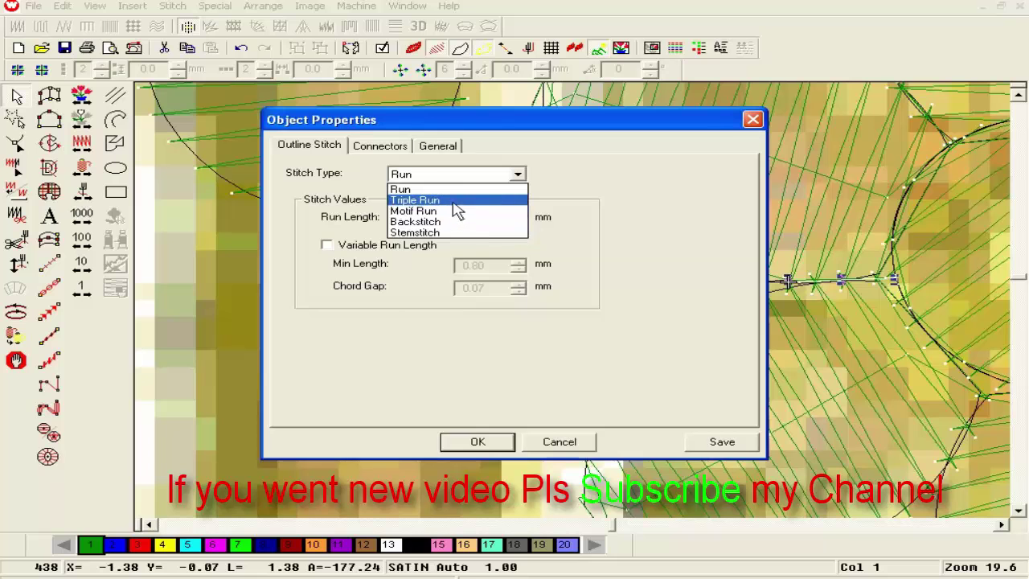
click(458, 203)
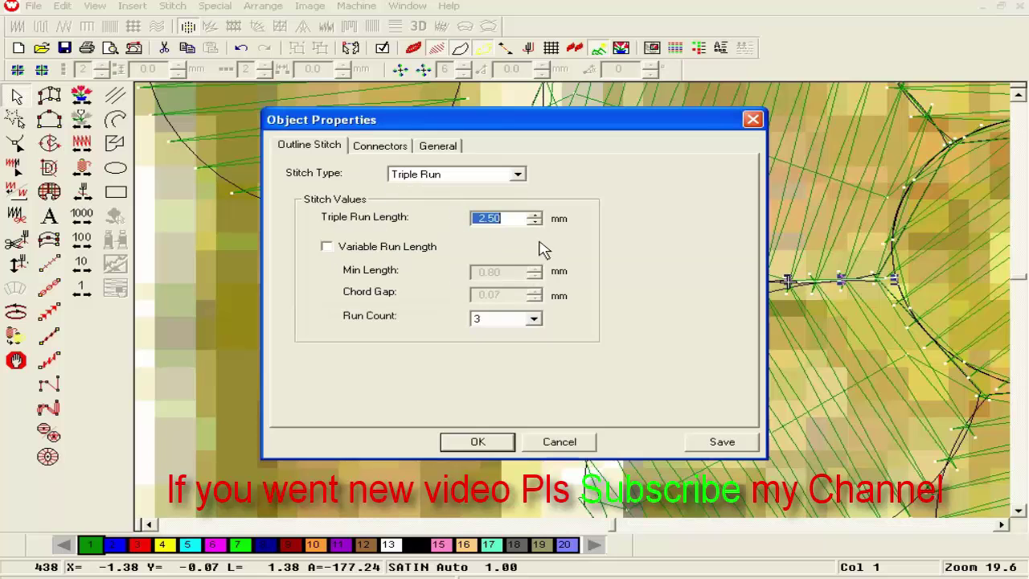
click(478, 443)
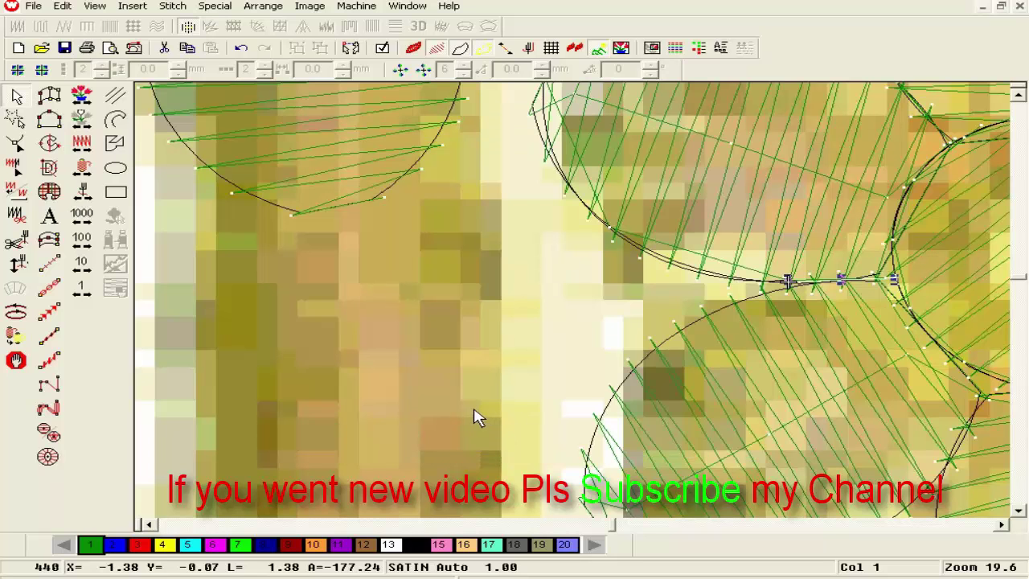
click(16, 361)
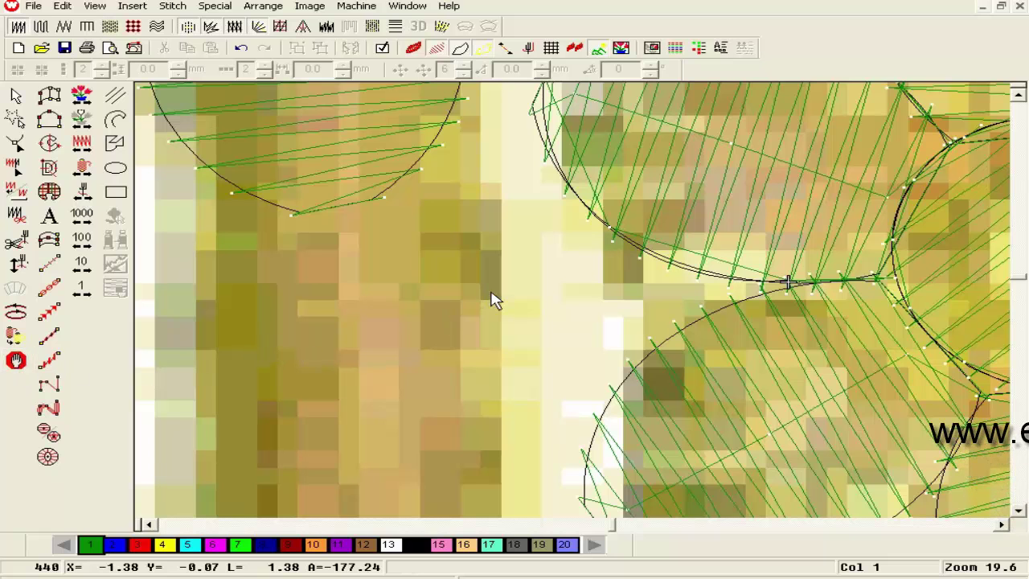
- Trace the lower-left petal's outer edge with a Triple Run line from the upper-left petal around to the bottom petal
scroll(467, 290, down, 2)
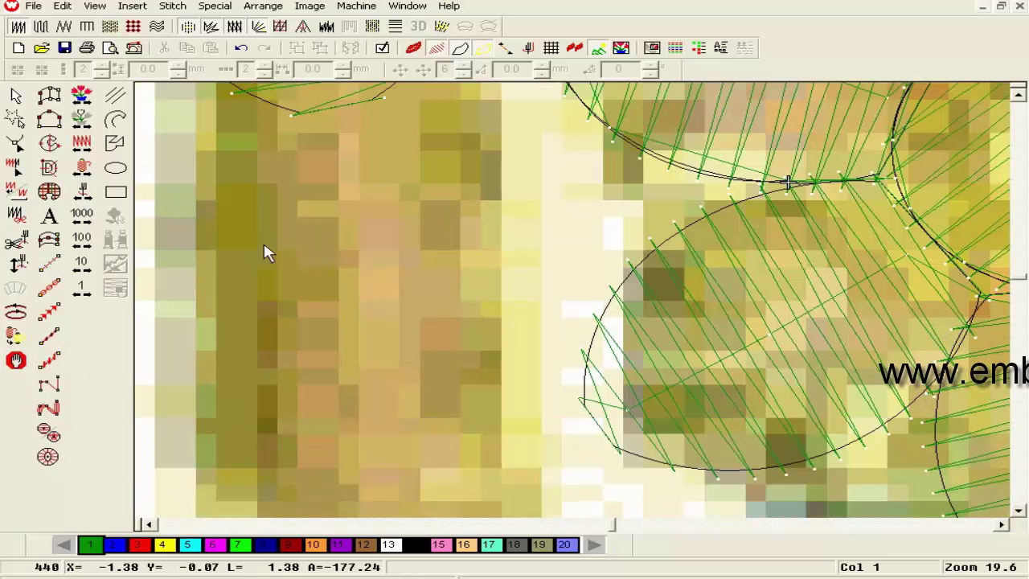
click(50, 285)
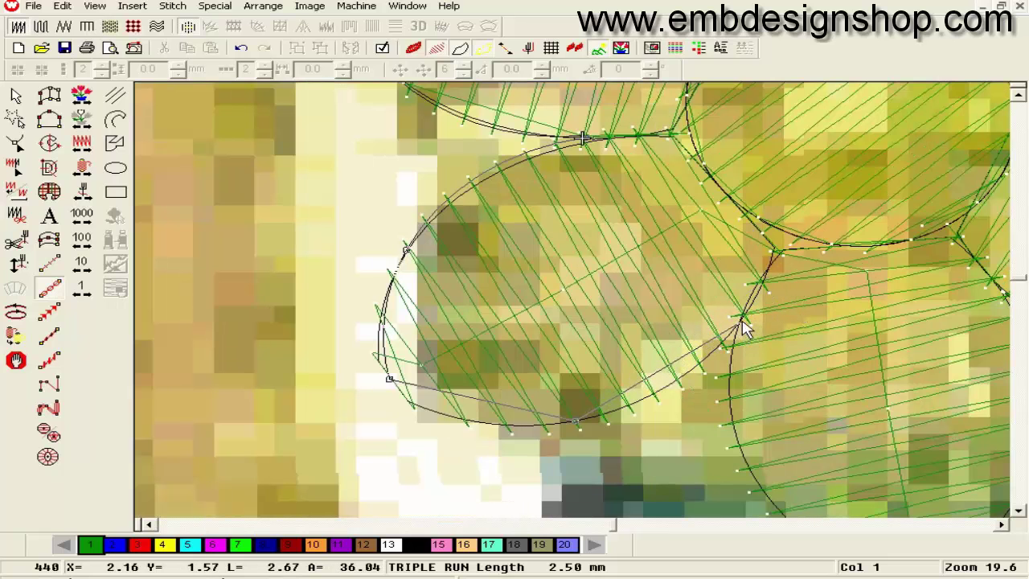
click(740, 321)
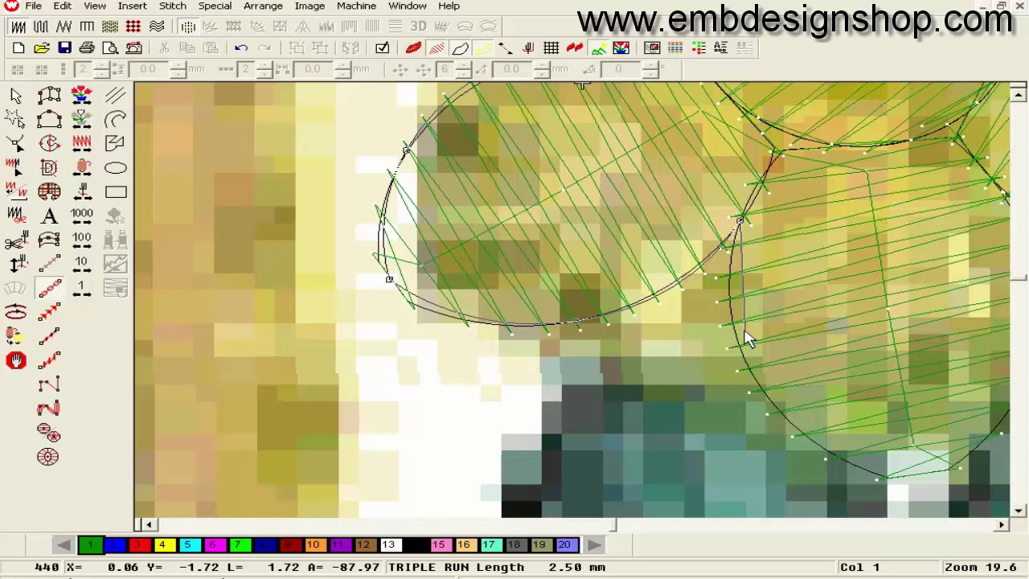
key(Return)
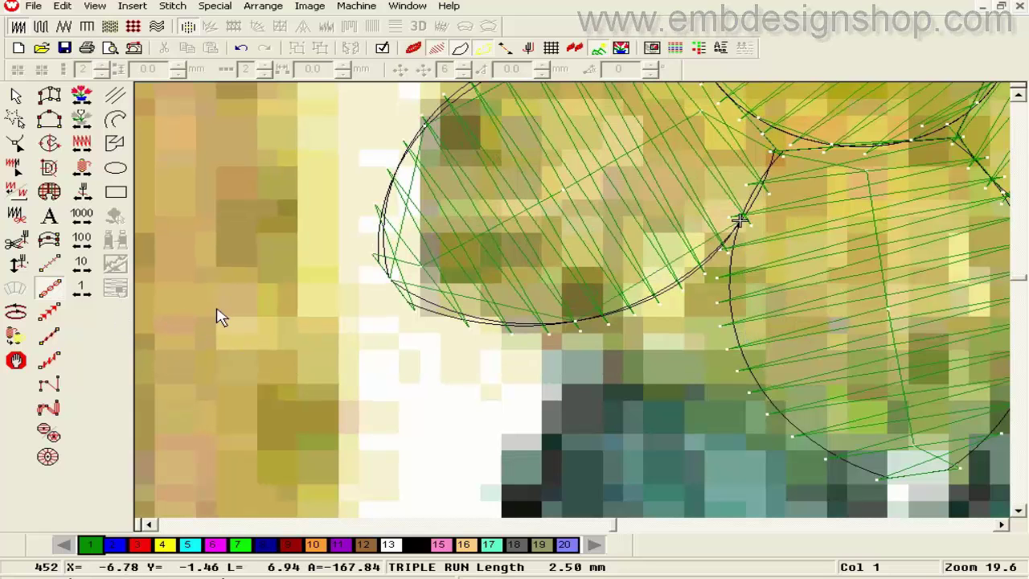
- Enable Variable Run Length in the stitch properties of both the Triple Run and Run tools
double_click(49, 292)
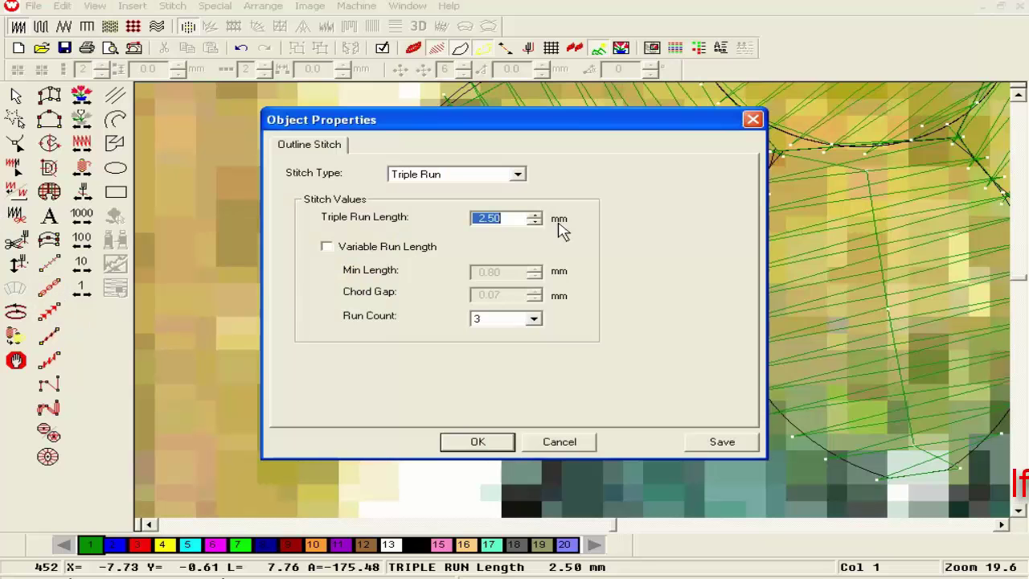
click(359, 251)
click(477, 442)
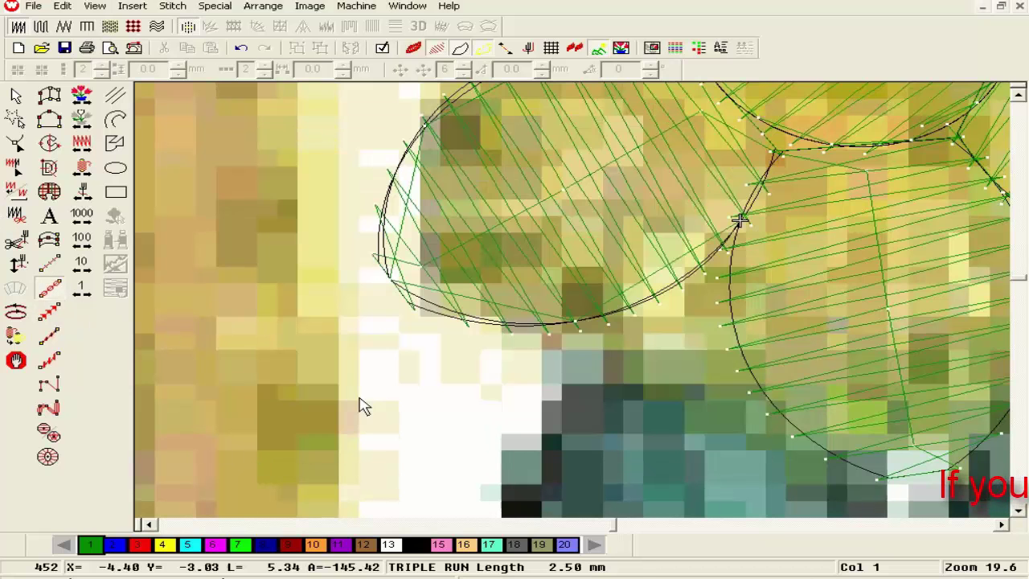
double_click(49, 287)
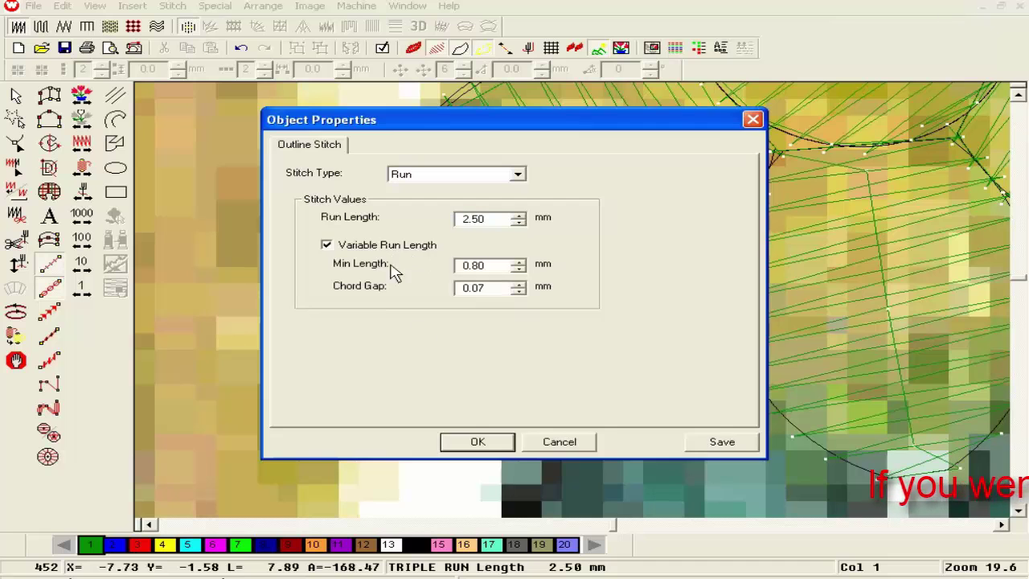
click(477, 444)
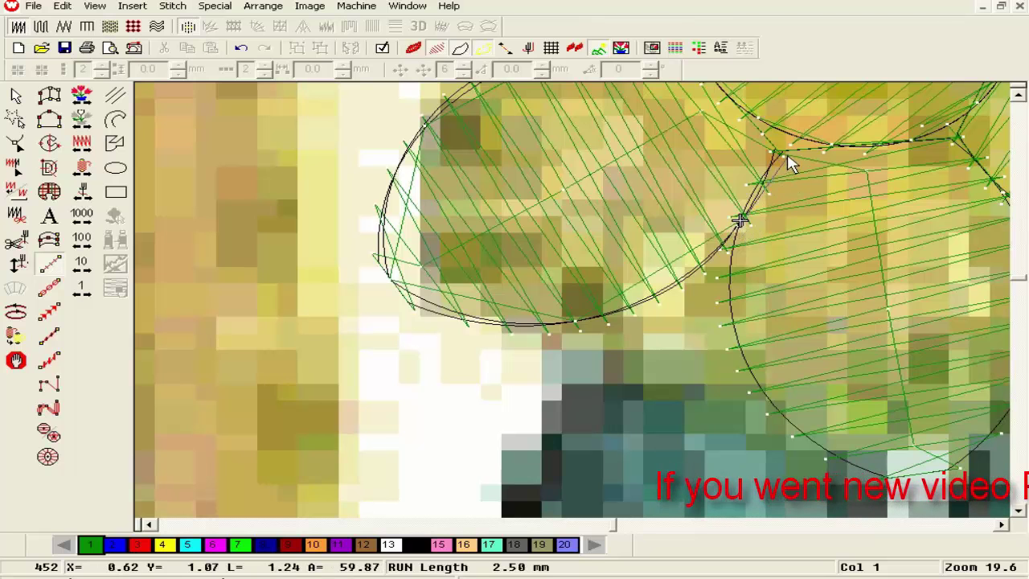
- Add a run line in the notch between the lower-left and bottom petals and change its stitch type to Triple Run
click(784, 132)
key(Return)
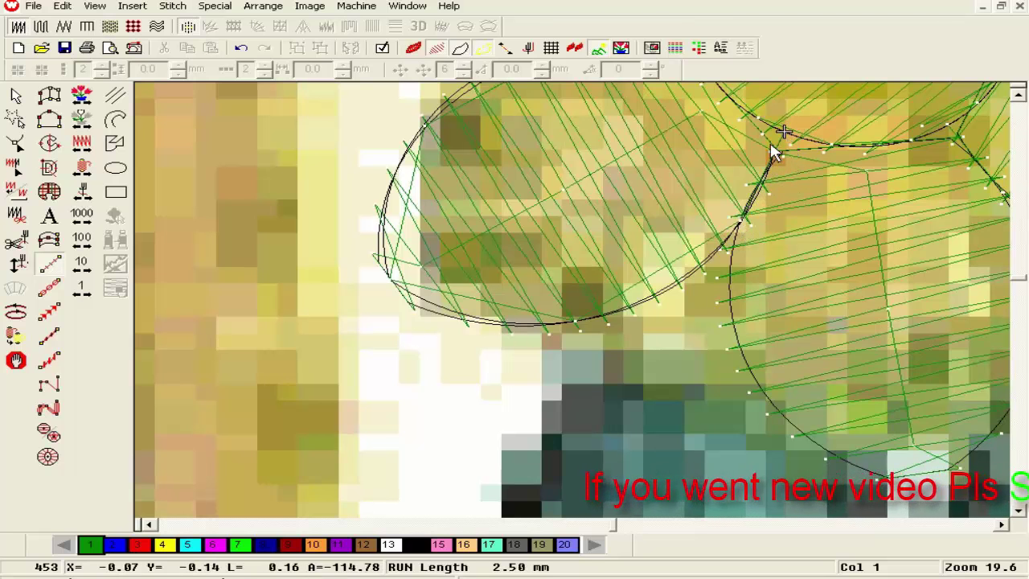
click(16, 96)
right_click(376, 107)
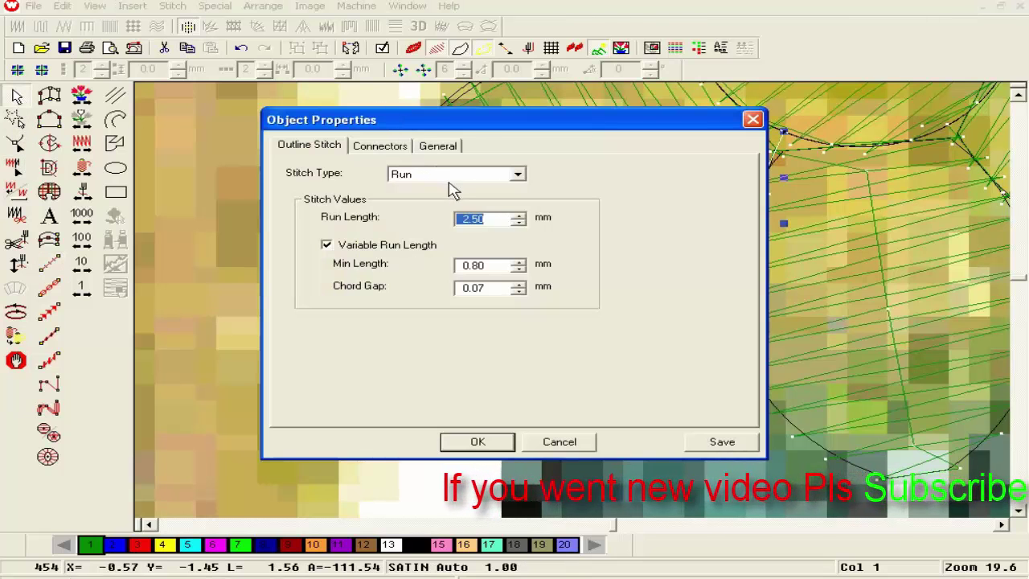
click(473, 175)
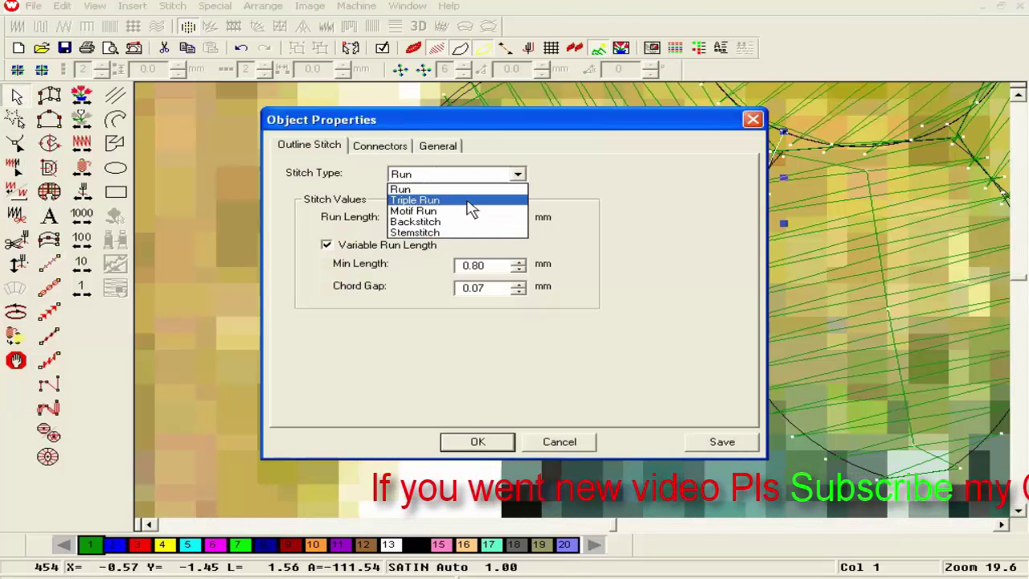
click(472, 209)
click(489, 444)
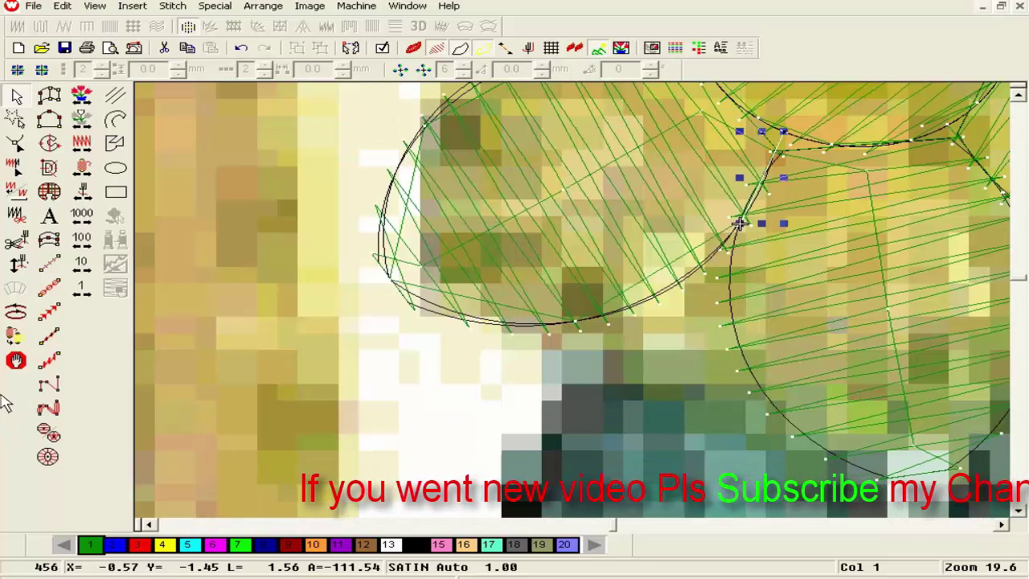
click(15, 345)
click(16, 358)
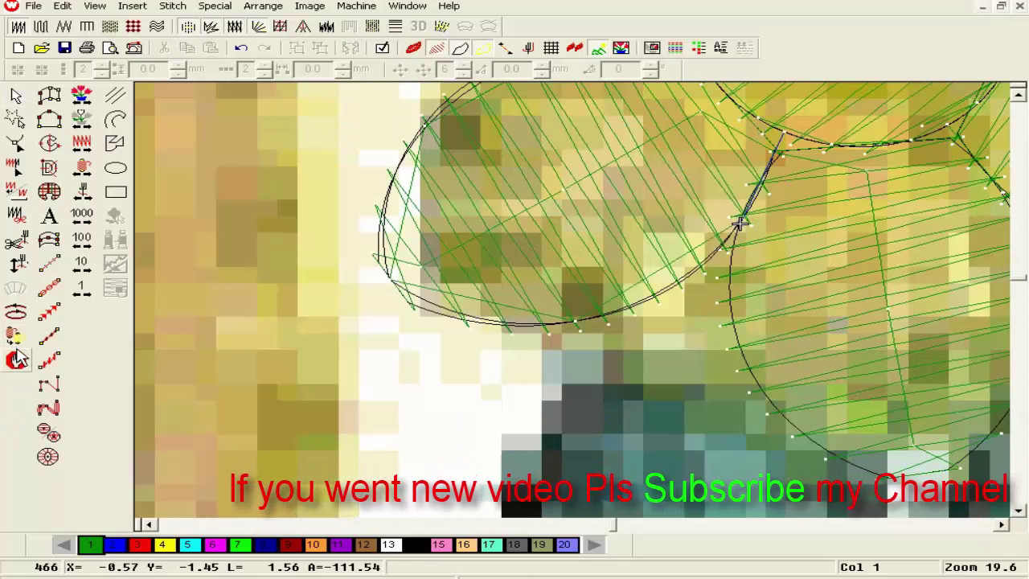